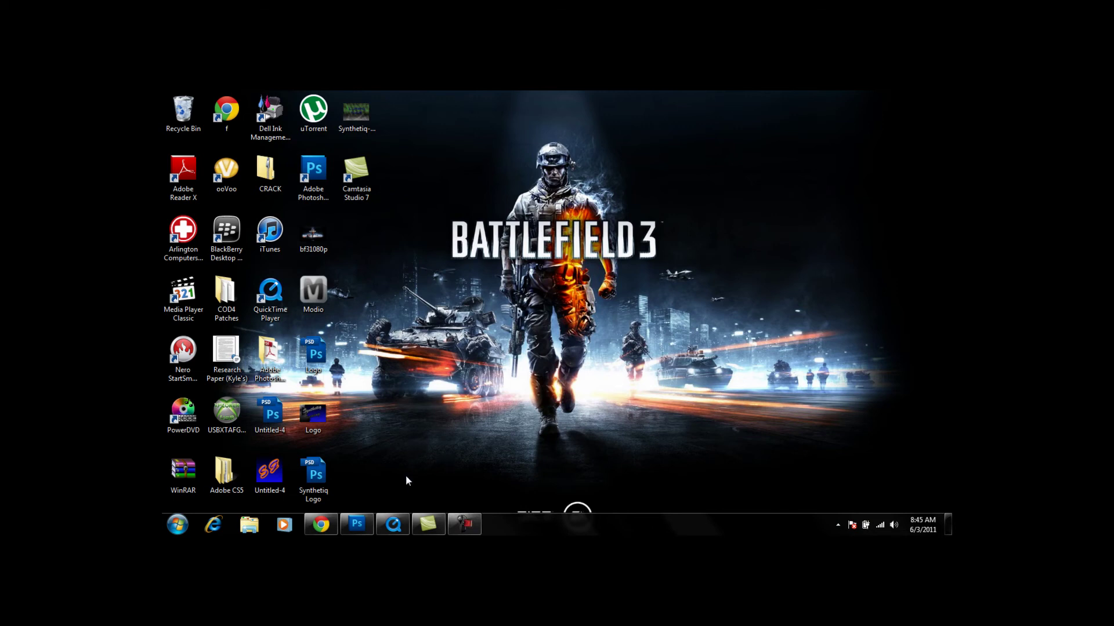
Step: Restore the Photoshop window showing the existing GB Avatar design
click(356, 524)
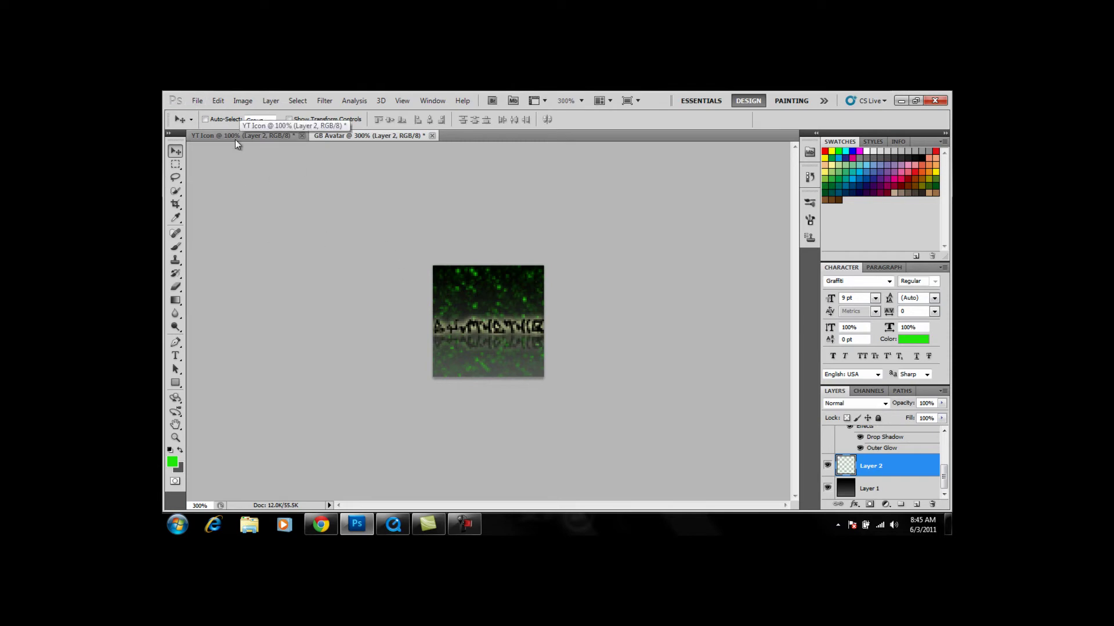
Step: Create a new 64×64 px transparent document at 72 ppi
click(200, 101)
click(209, 115)
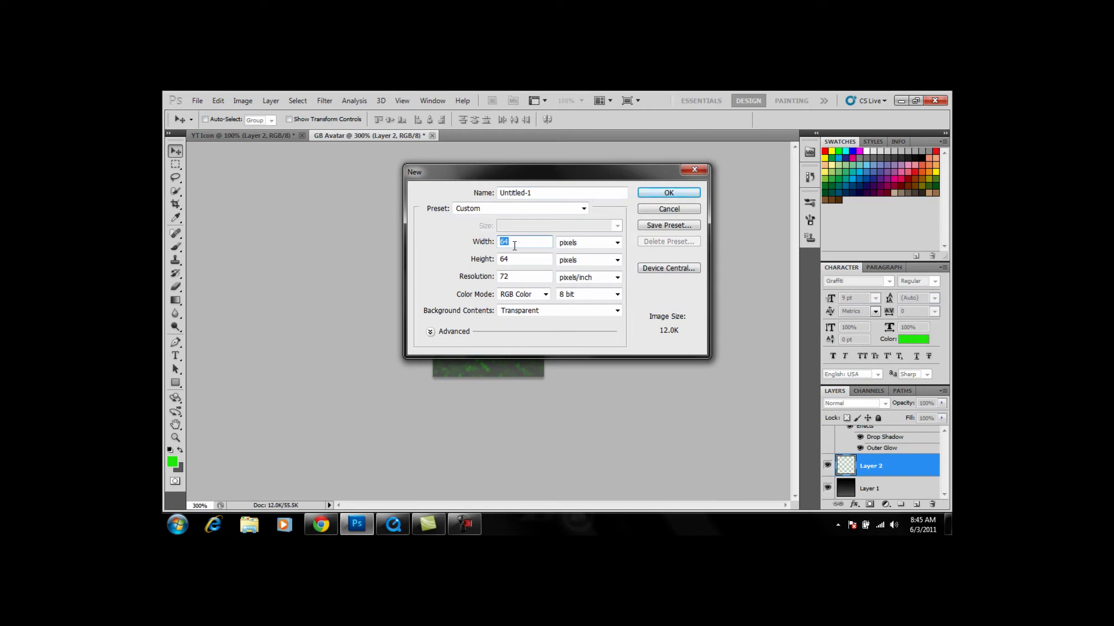
key(Tab)
click(514, 277)
double_click(515, 277)
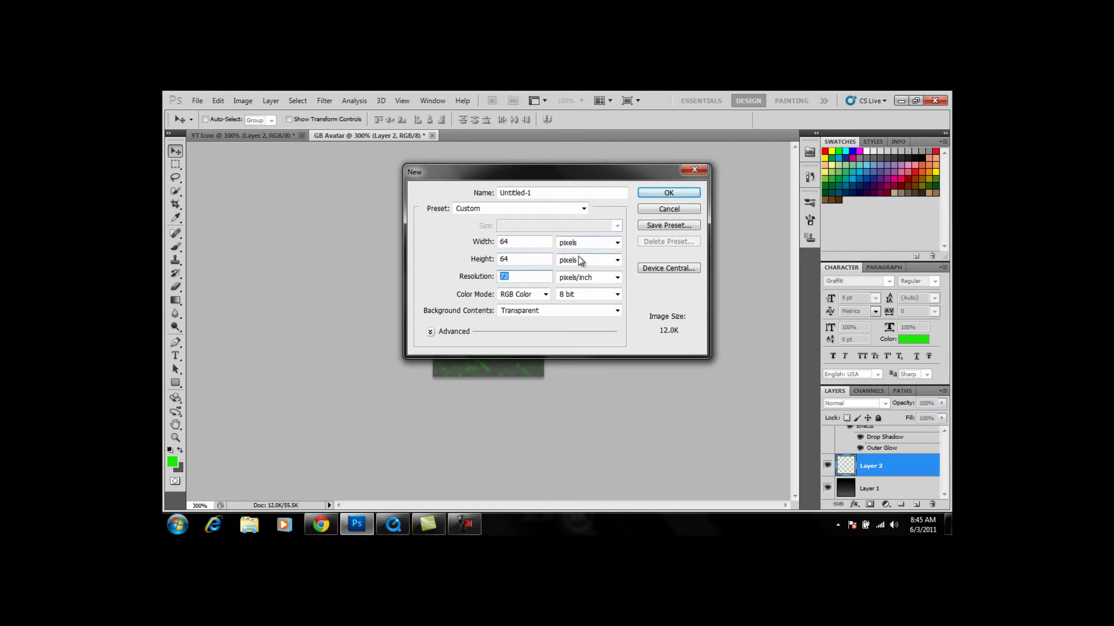
click(662, 192)
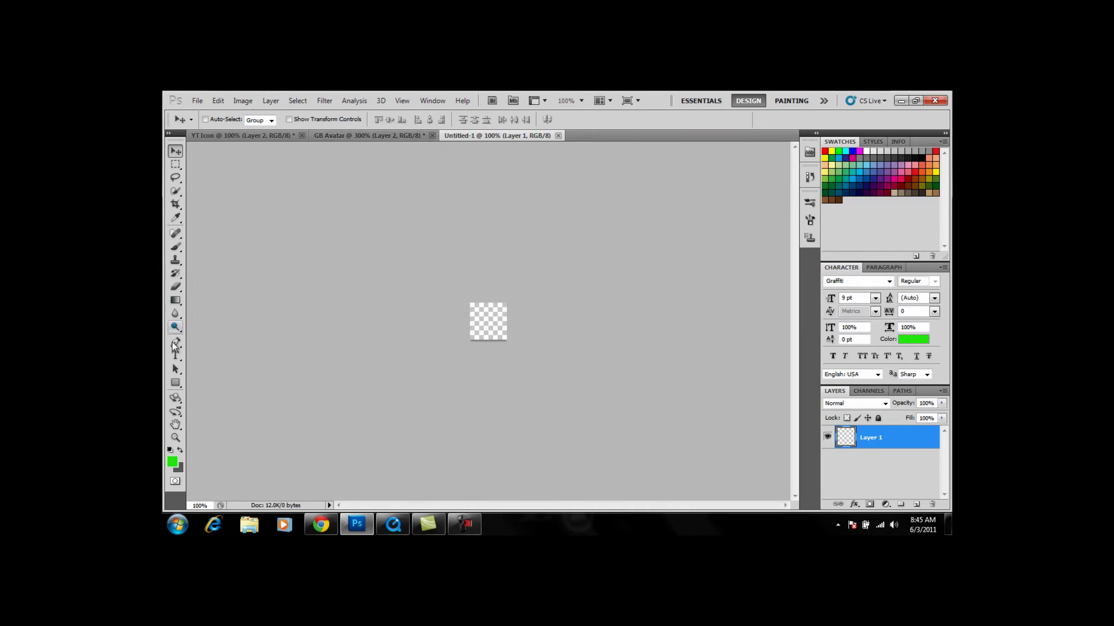
Step: Choose the Gradient Tool and set the foreground colour to black
click(174, 301)
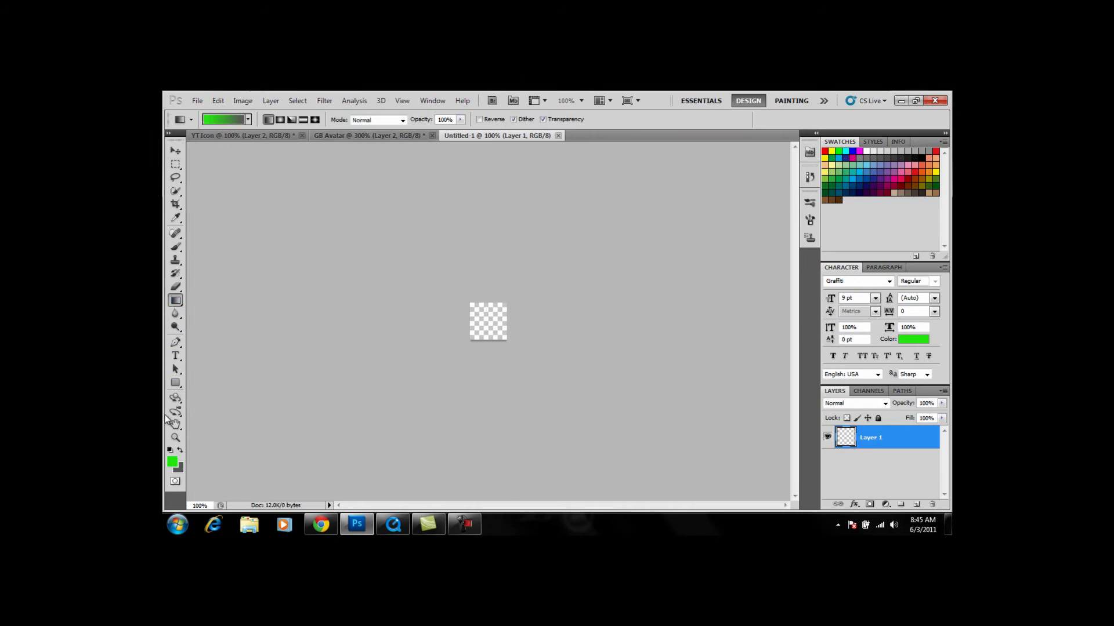
click(172, 462)
drag(600, 354, 666, 377)
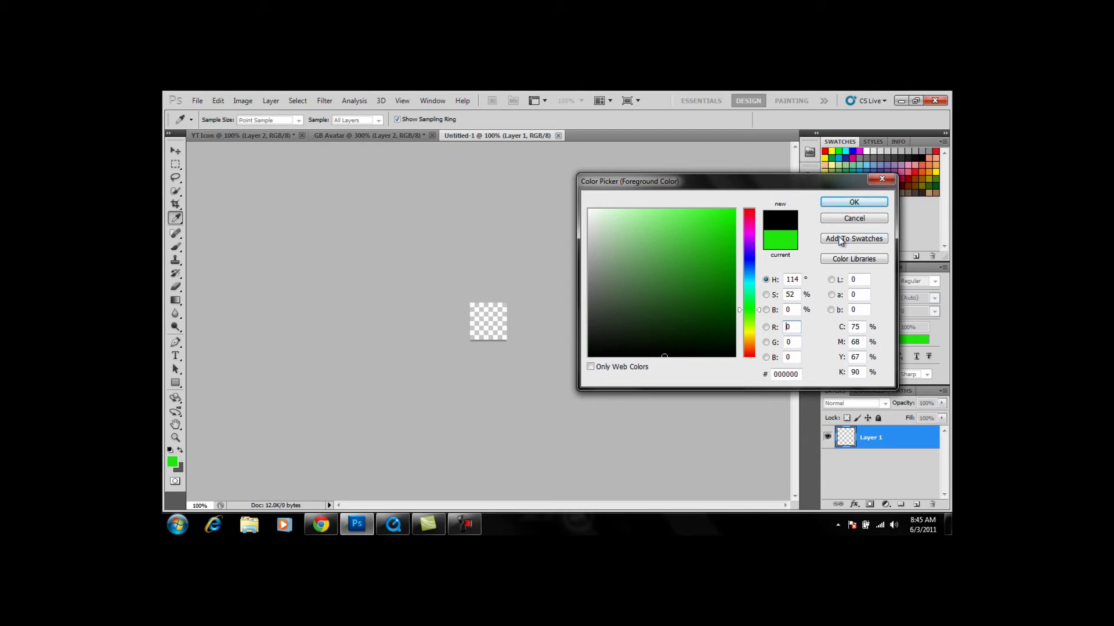
click(853, 202)
key(g)
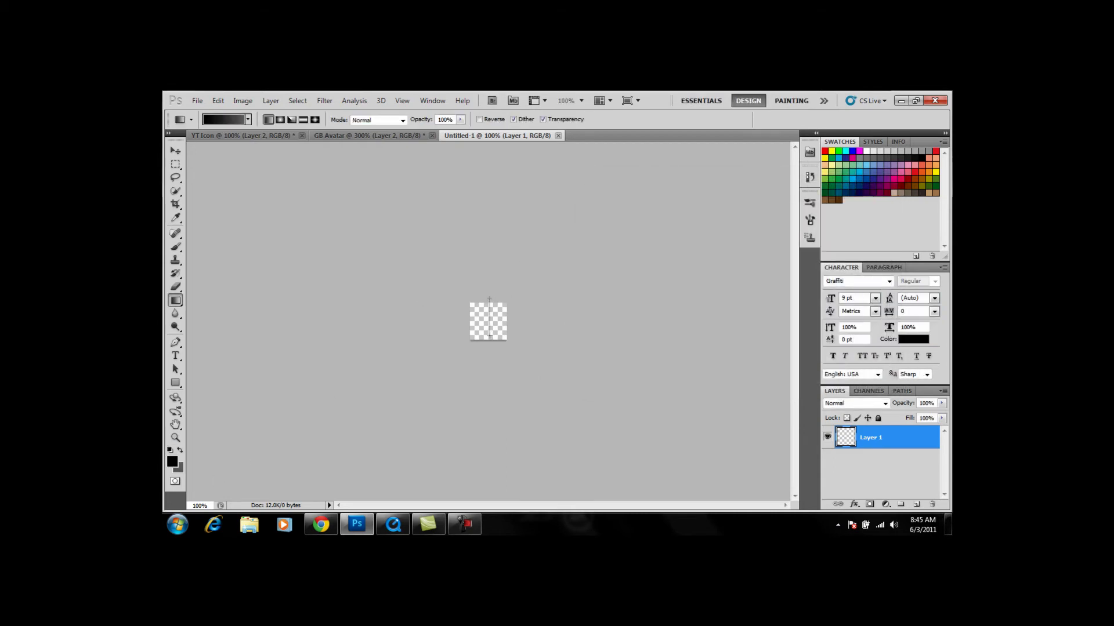
Step: Drag a vertical gradient that leaves the canvas mostly black, lighter at the bottom
drag(489, 343, 490, 345)
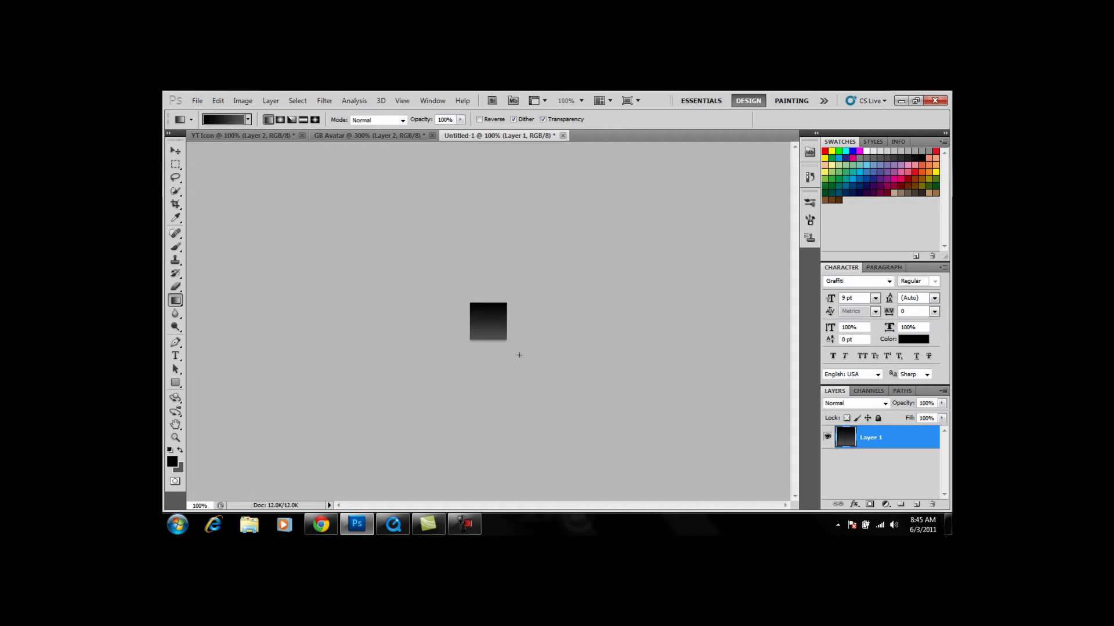
drag(488, 325, 490, 367)
drag(485, 376, 488, 377)
Step: Zoom in on the small black canvas, settling at a 300% view
click(175, 437)
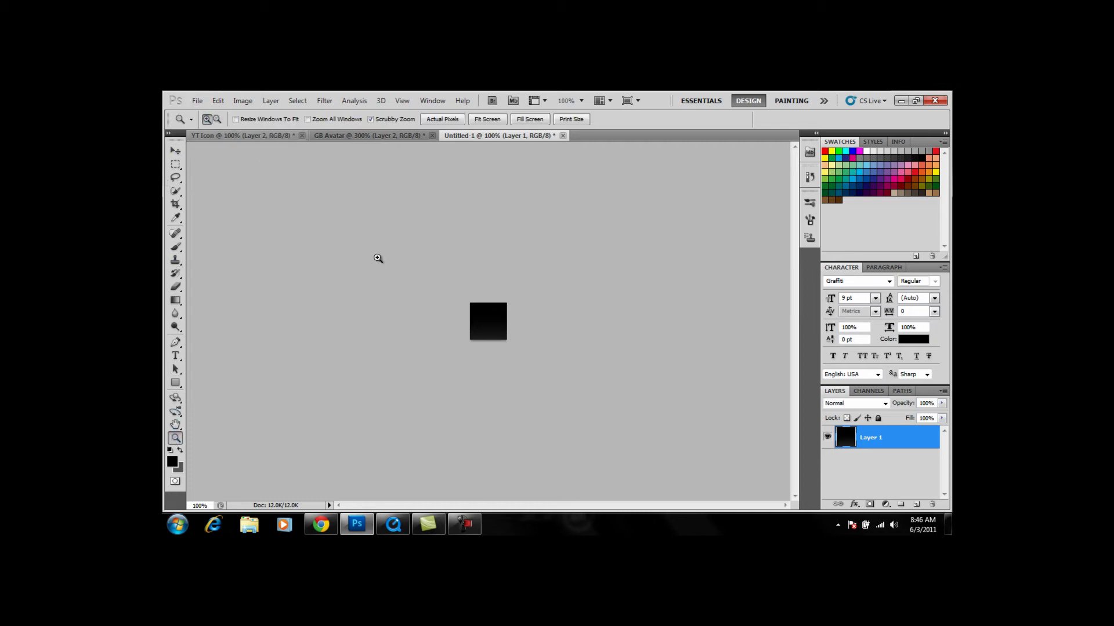
double_click(475, 318)
click(470, 330)
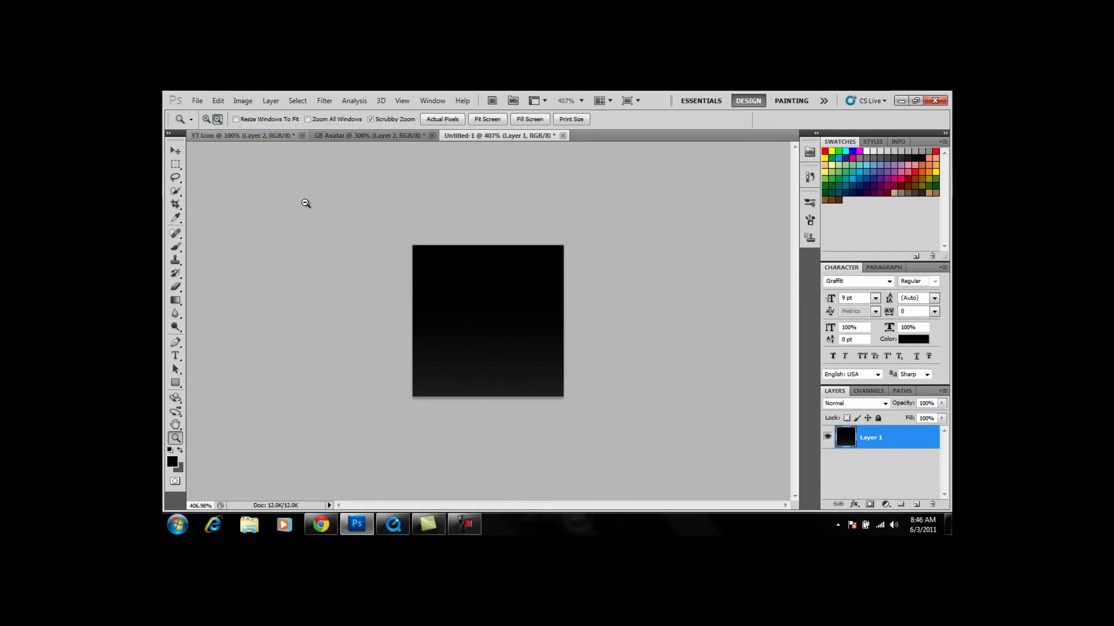
alt+click(546, 382)
alt+click(410, 277)
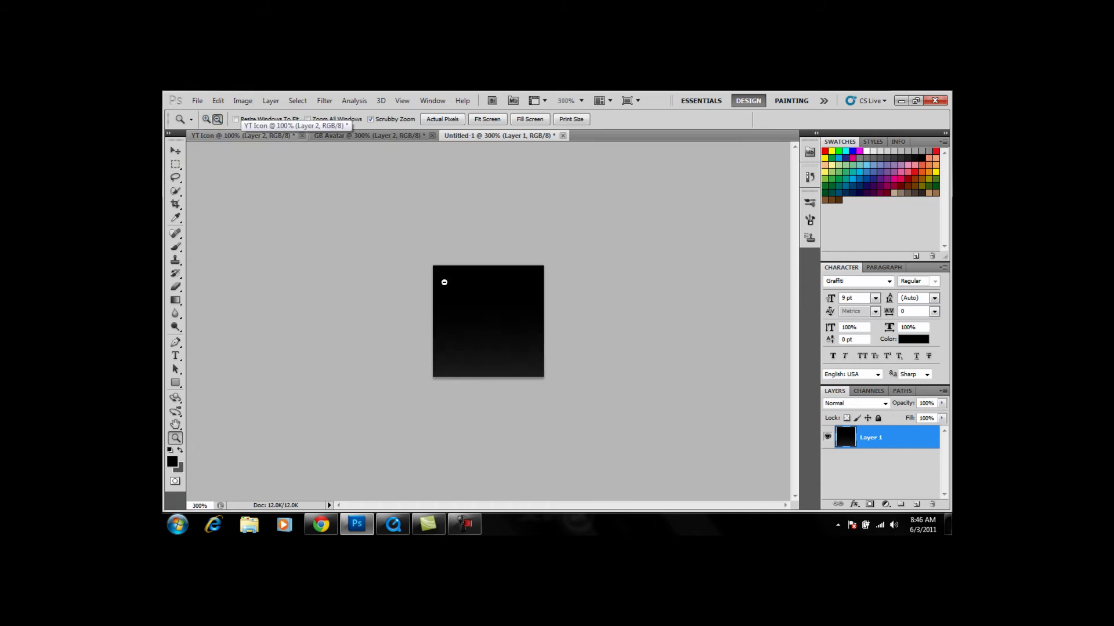
click(175, 151)
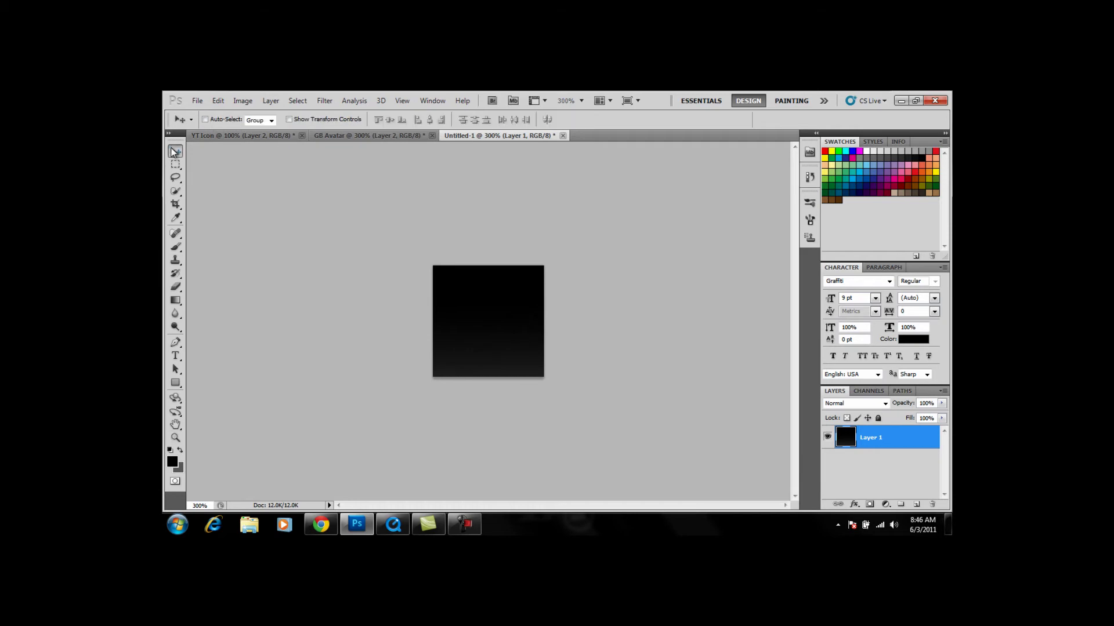
Step: Add the Synthetic text on a new layer and colour it bright green
click(175, 356)
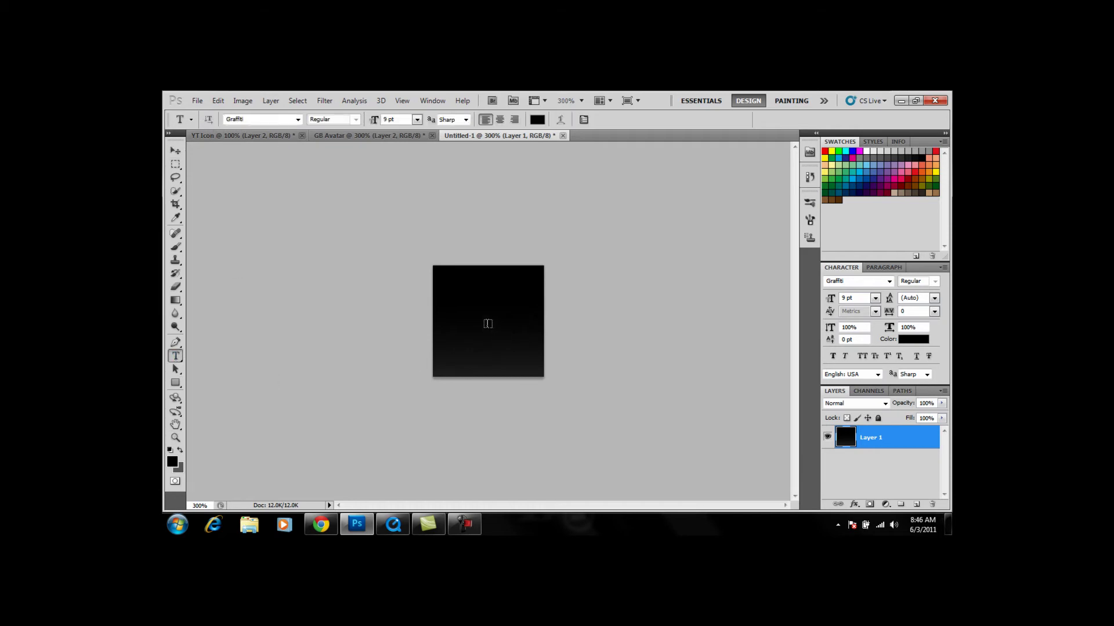
click(487, 326)
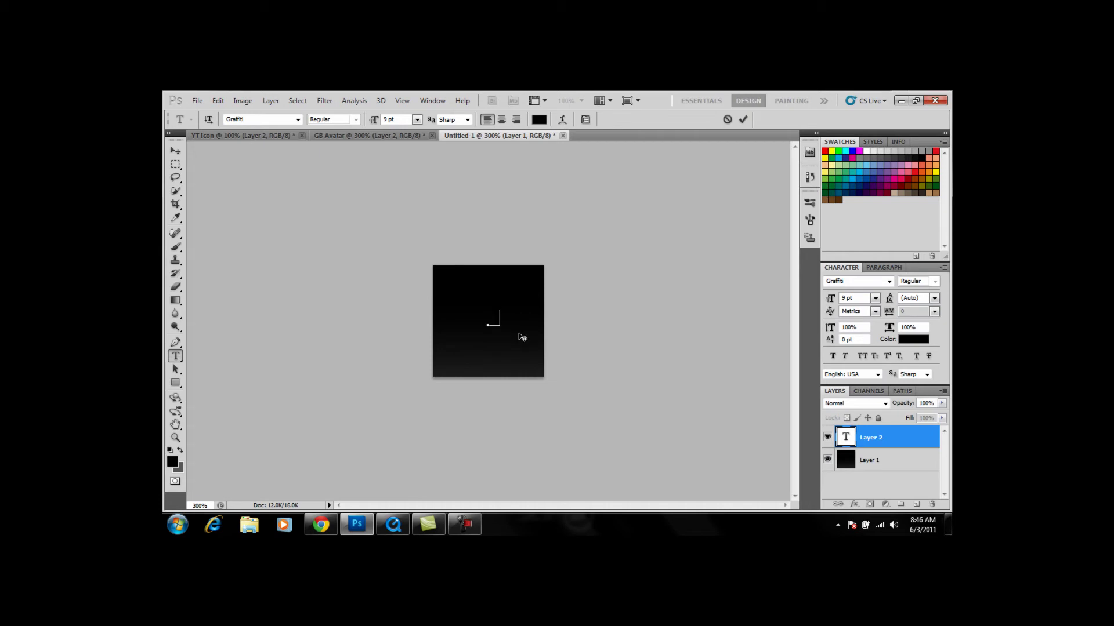
text(e)
drag(532, 319, 480, 319)
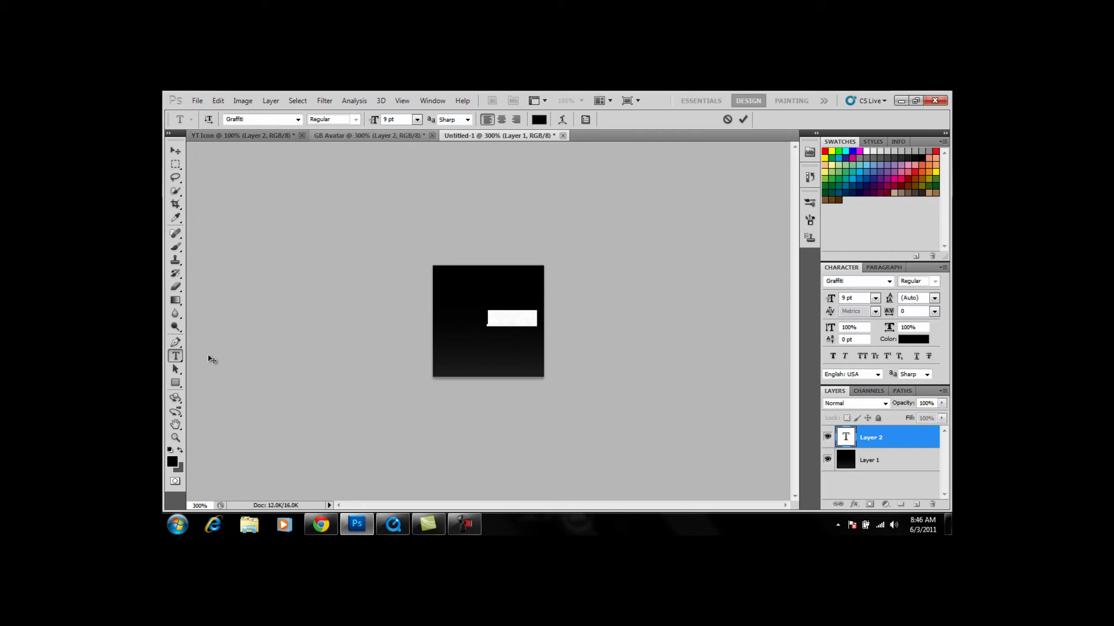
click(171, 461)
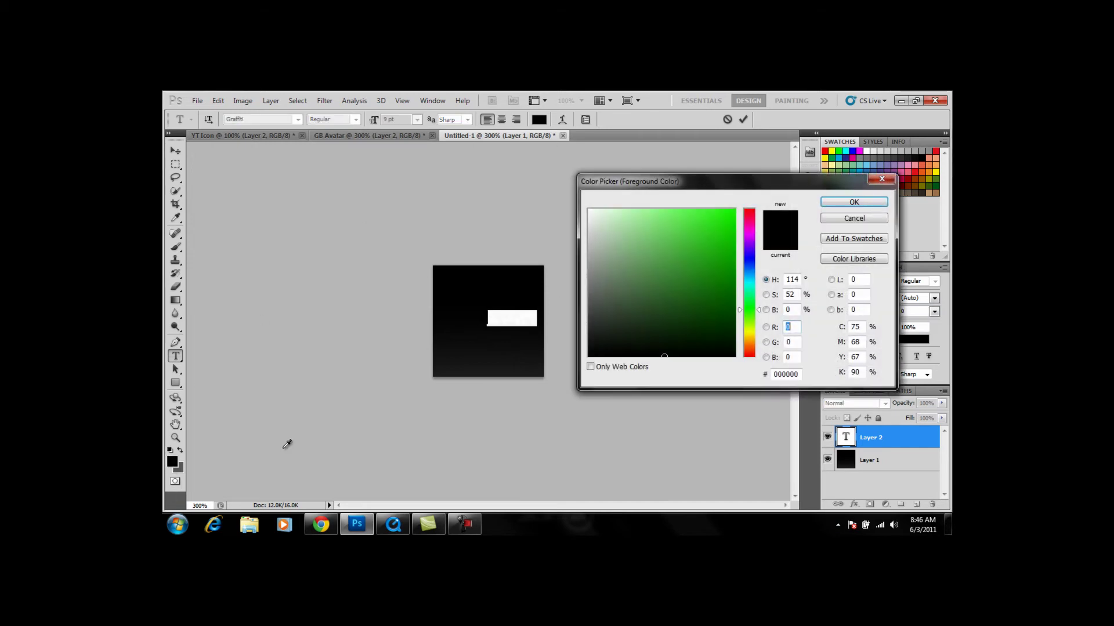
click(728, 221)
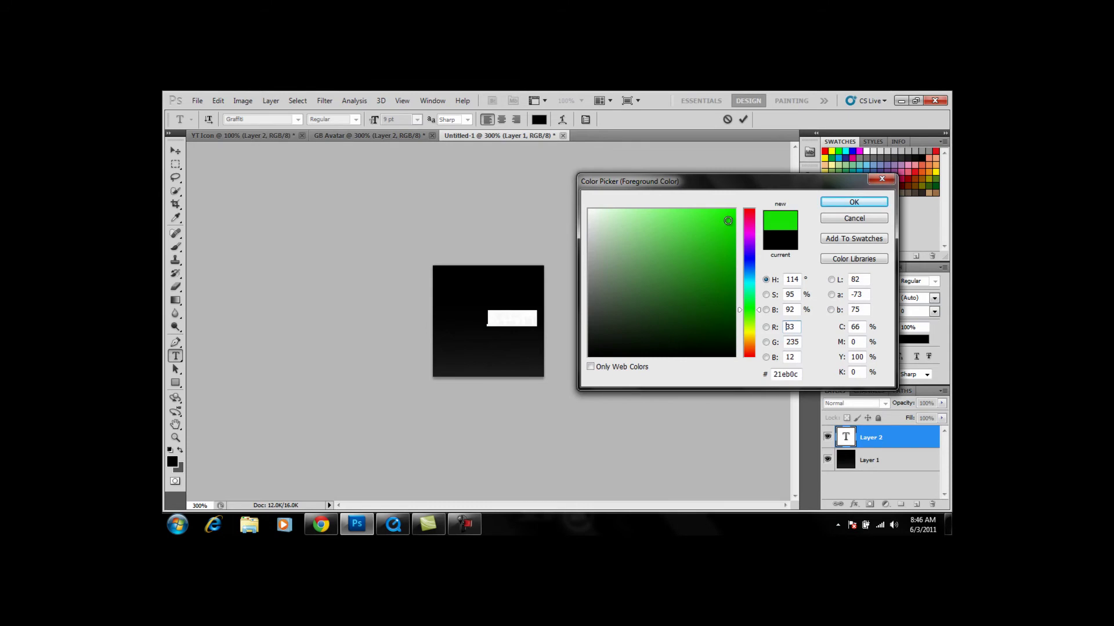
click(854, 202)
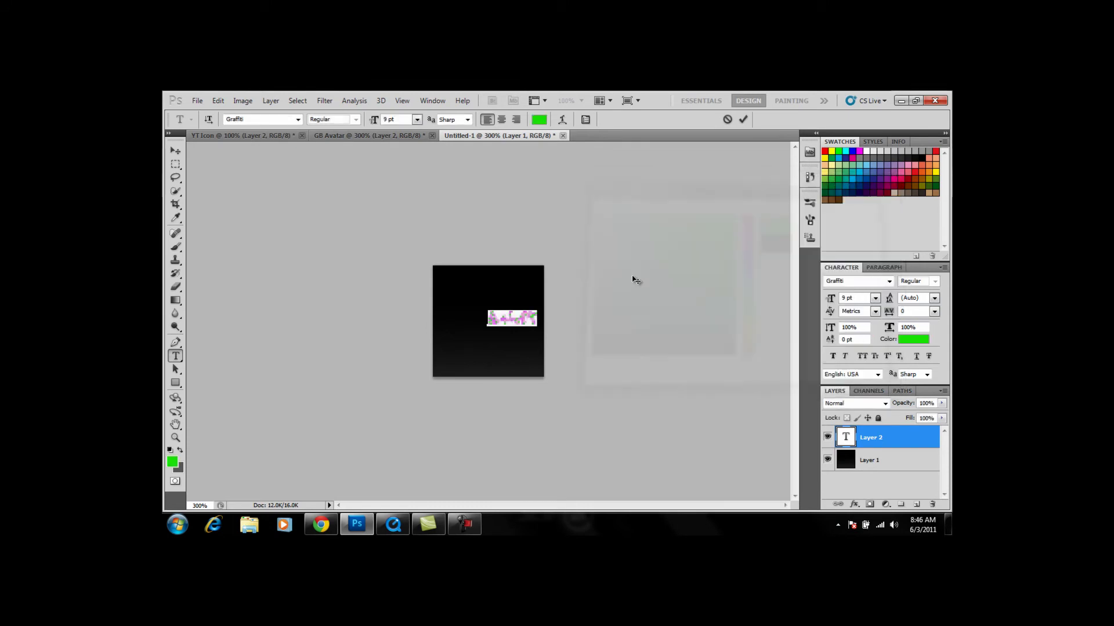
click(545, 318)
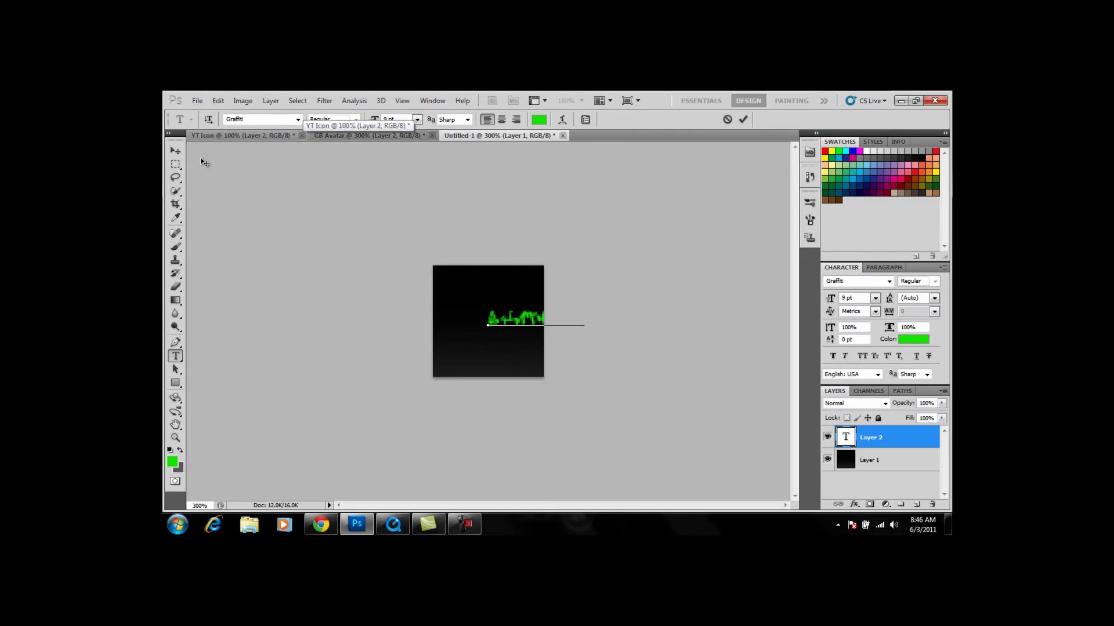
Step: Commit the text and move Synthetic left and up on the canvas
key(ctrl+Return)
key(v)
drag(505, 315, 460, 320)
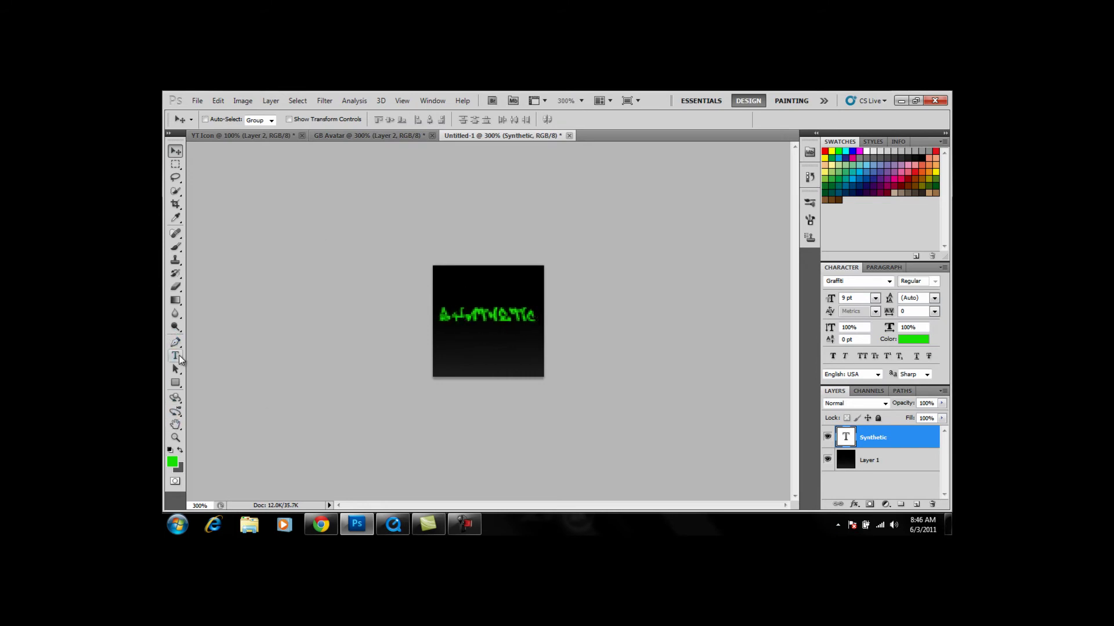
Step: Add a second text layer above Synthetic, then reopen Synthetic for editing
click(175, 356)
click(539, 316)
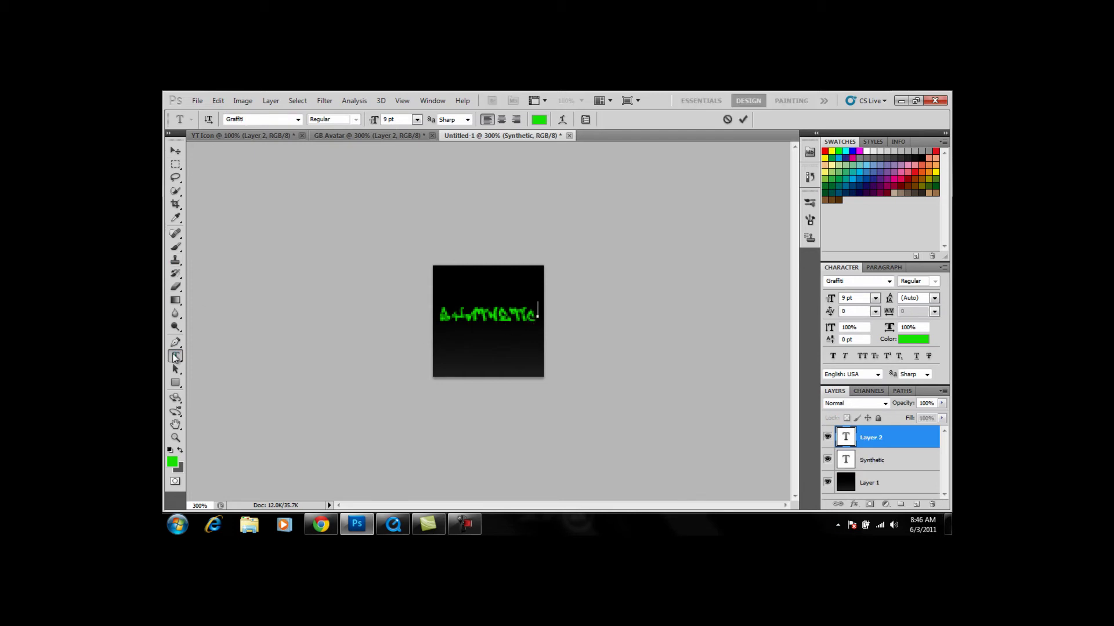
click(175, 151)
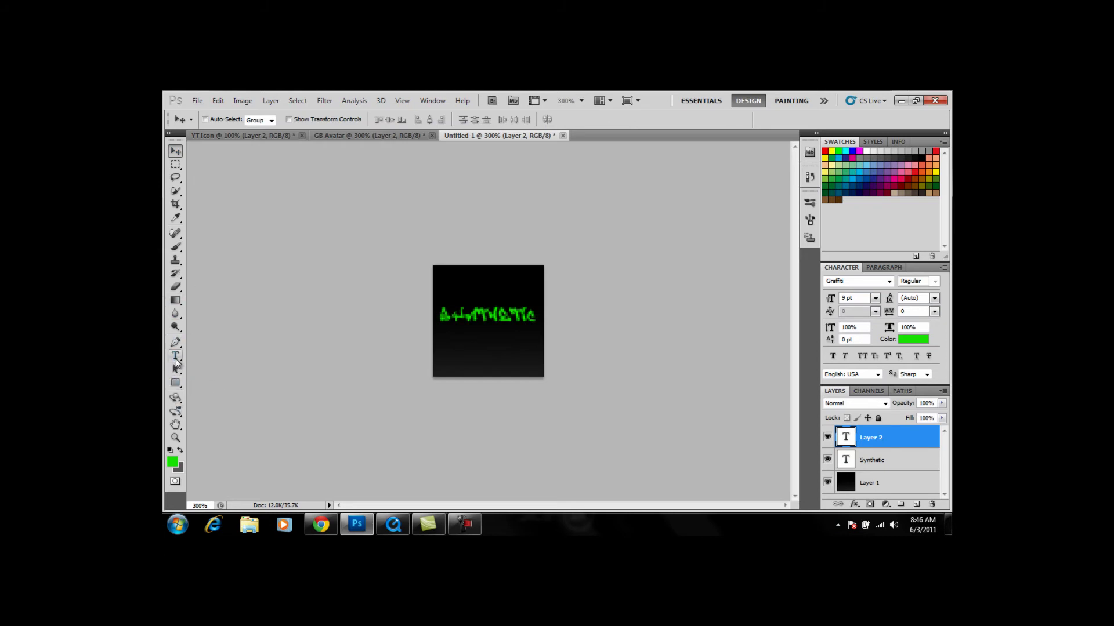
click(176, 357)
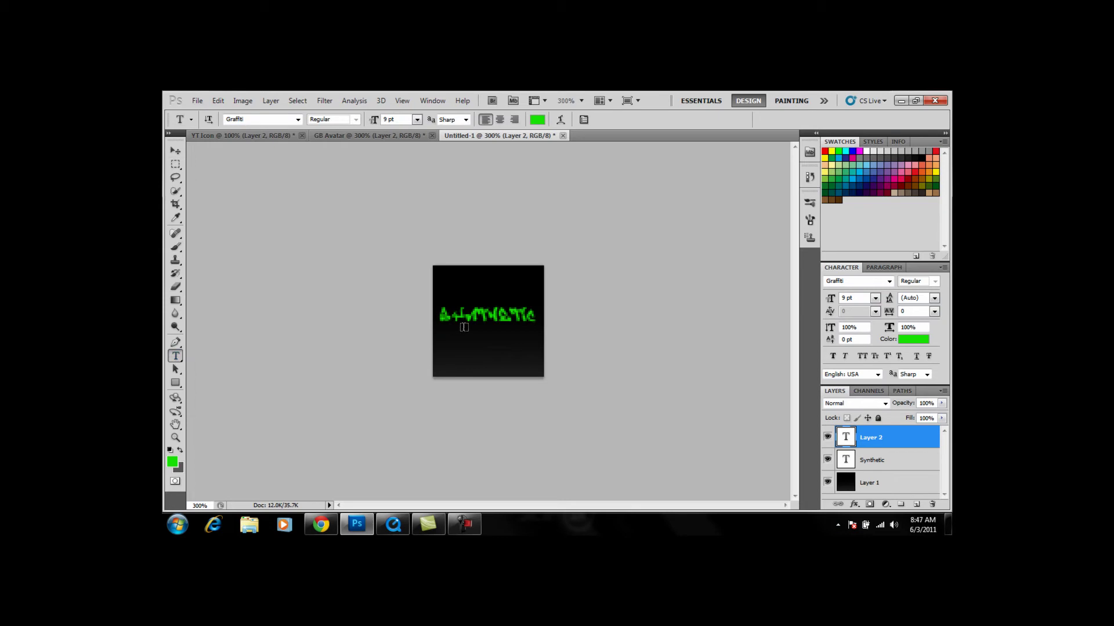
click(529, 309)
text(s)
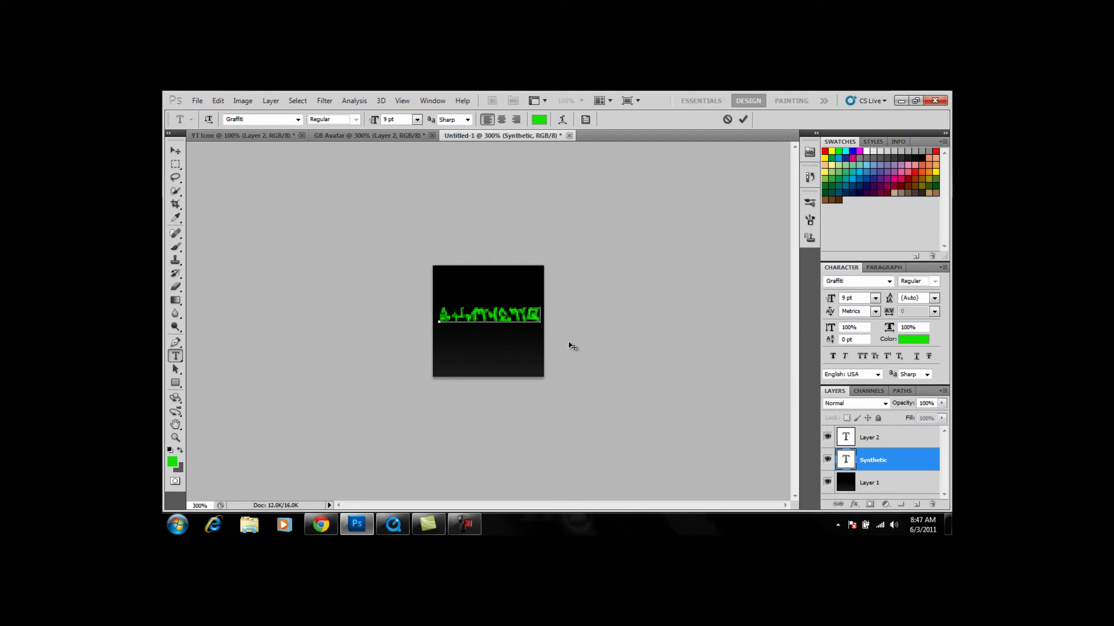
Step: Commit the text and duplicate the Synthetiq layer as Synthetiq copy
click(886, 462)
right_click(902, 469)
click(858, 154)
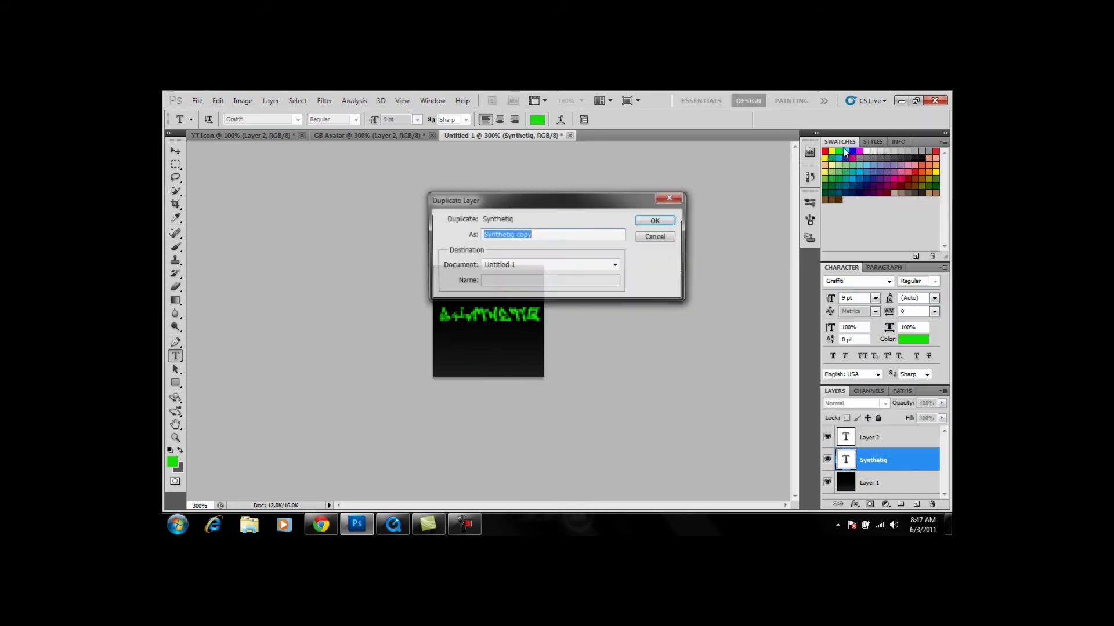
click(657, 222)
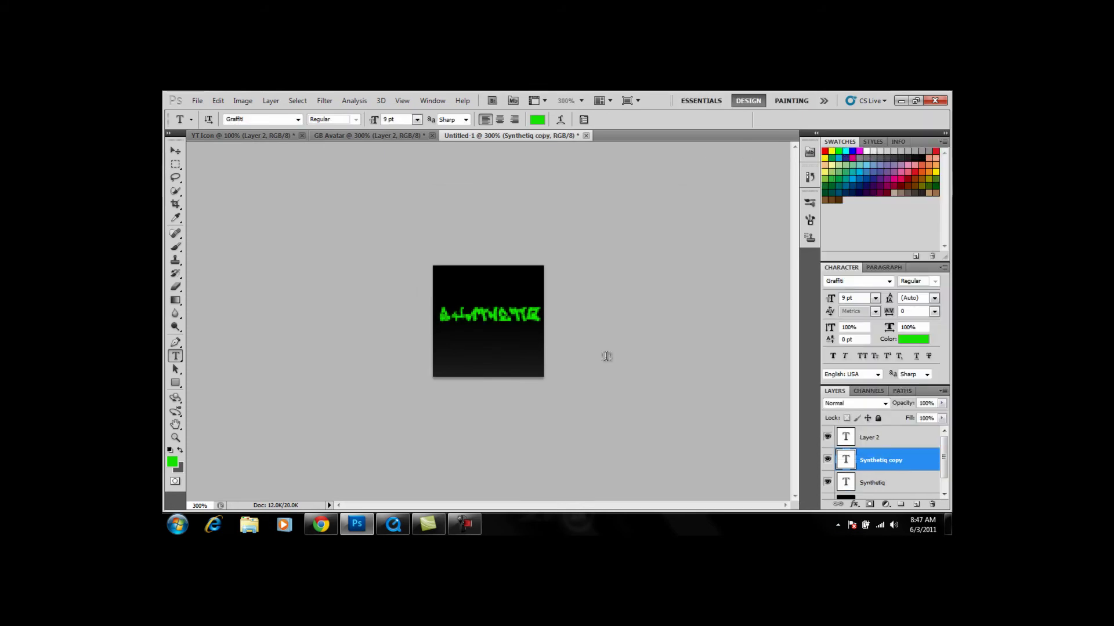
Step: Flip the copy vertically below the original, then move the original down onto it
click(174, 152)
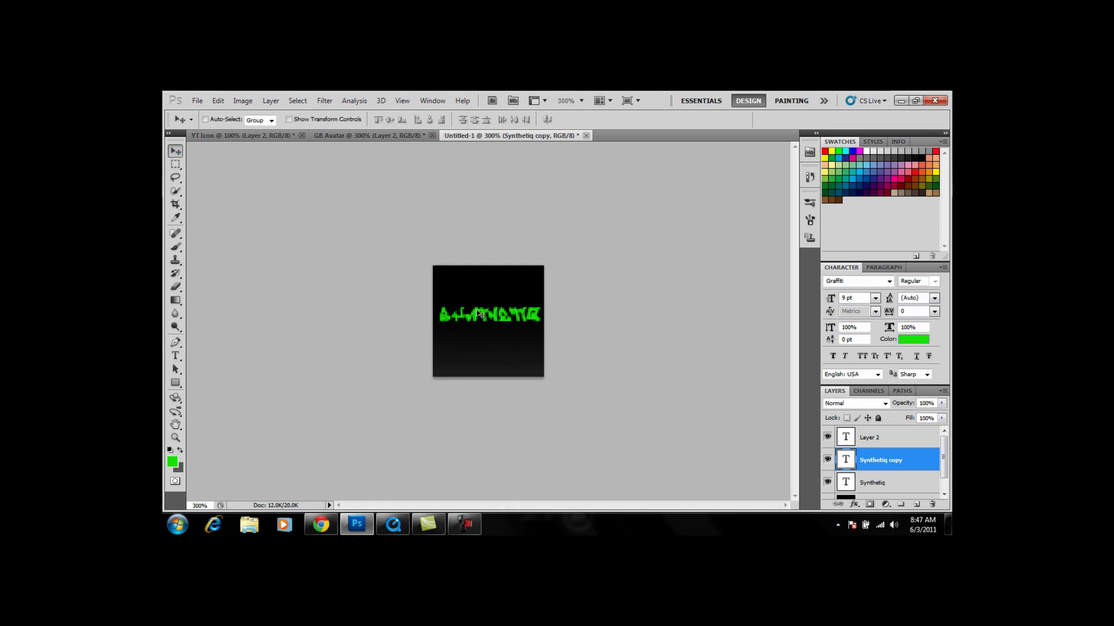
drag(484, 318, 485, 341)
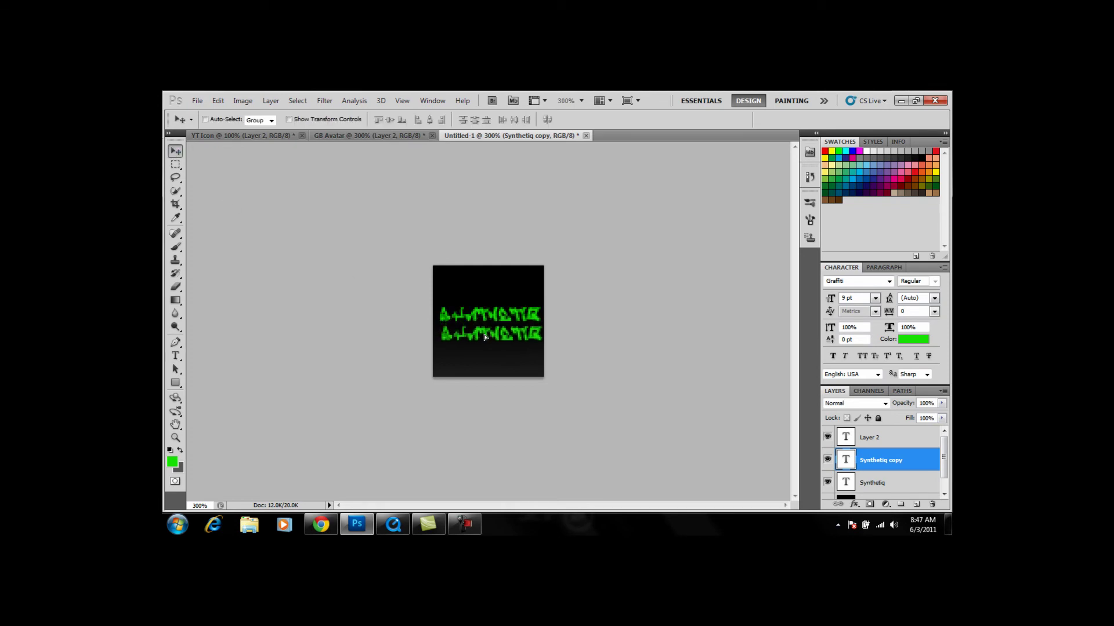
click(218, 103)
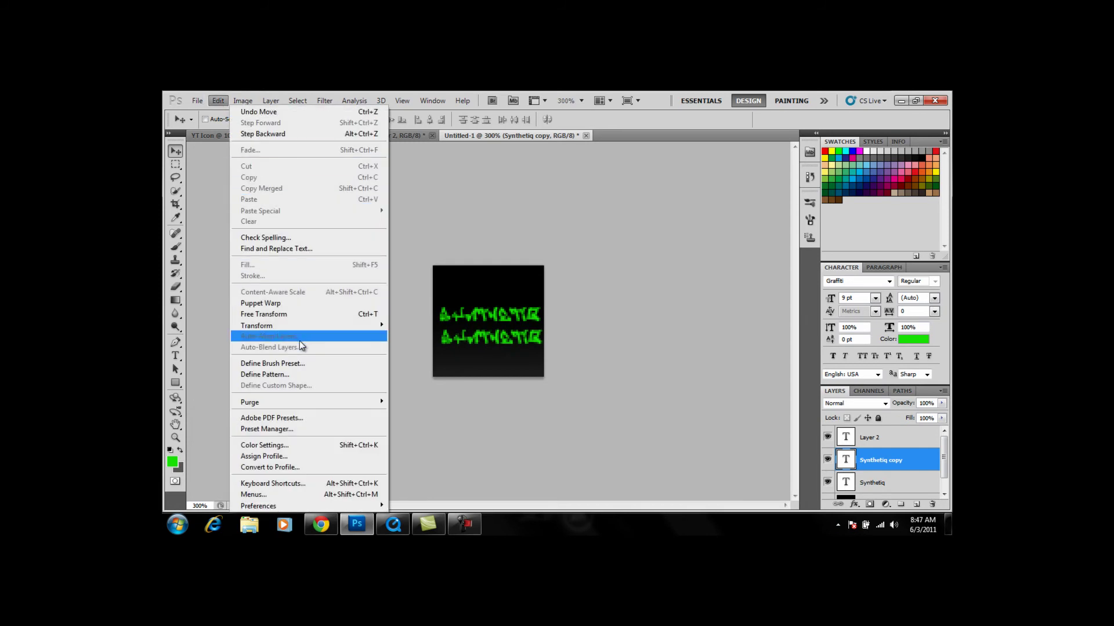
mouse_move(257, 326)
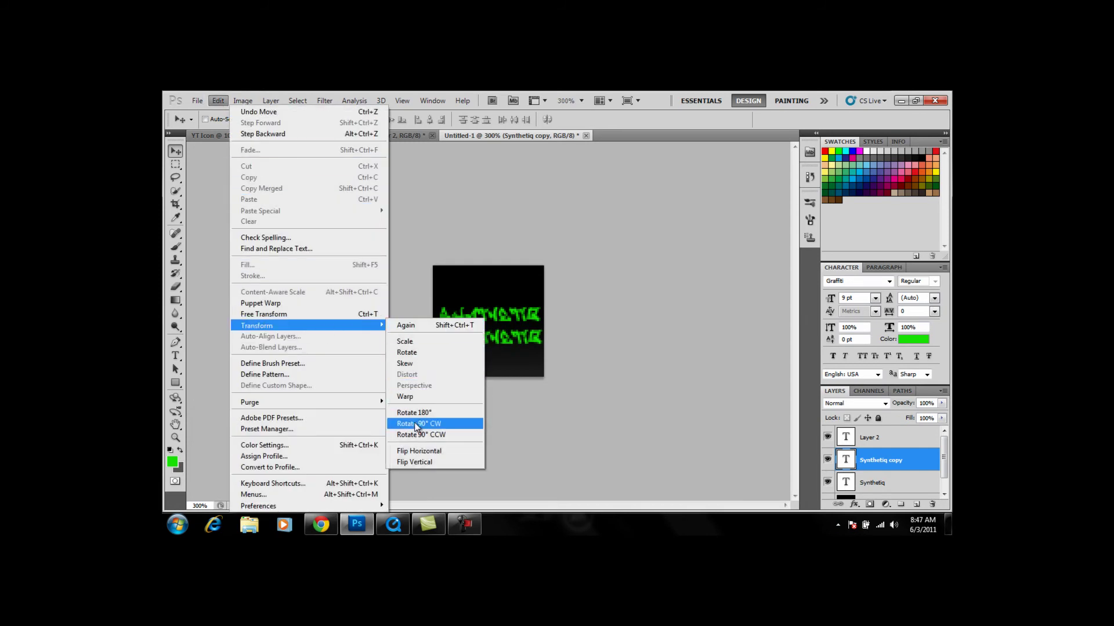
click(416, 462)
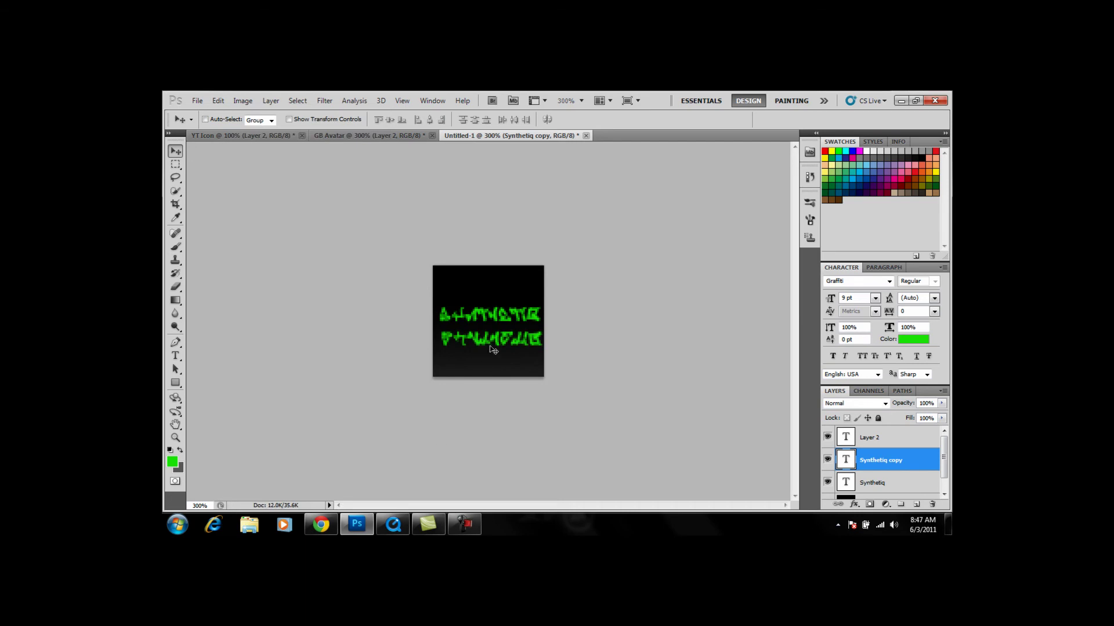
drag(487, 341, 483, 337)
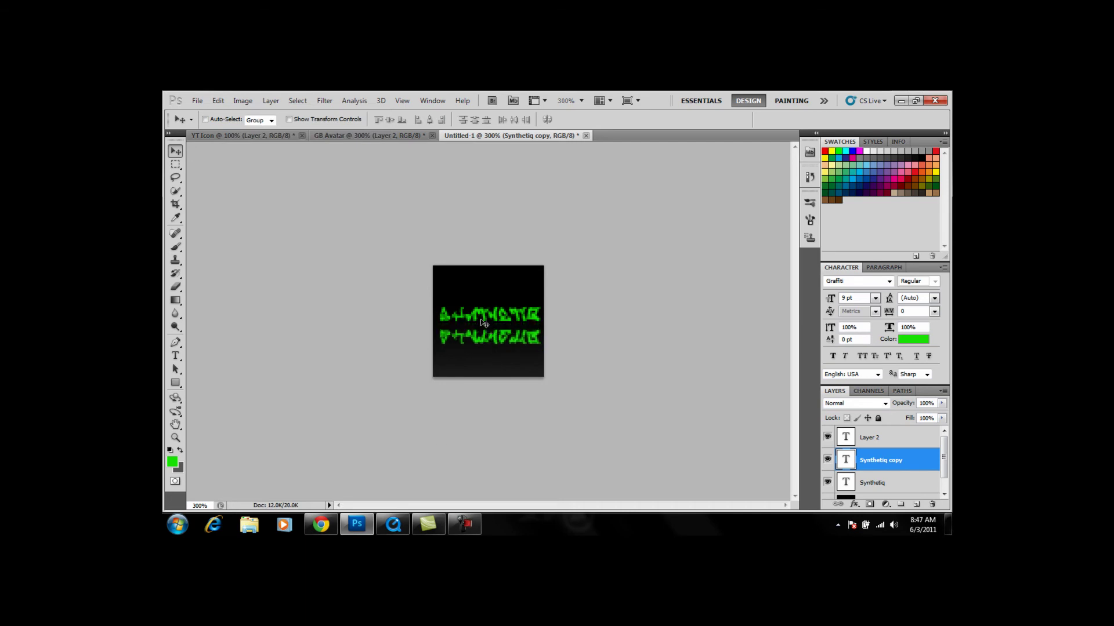
click(862, 485)
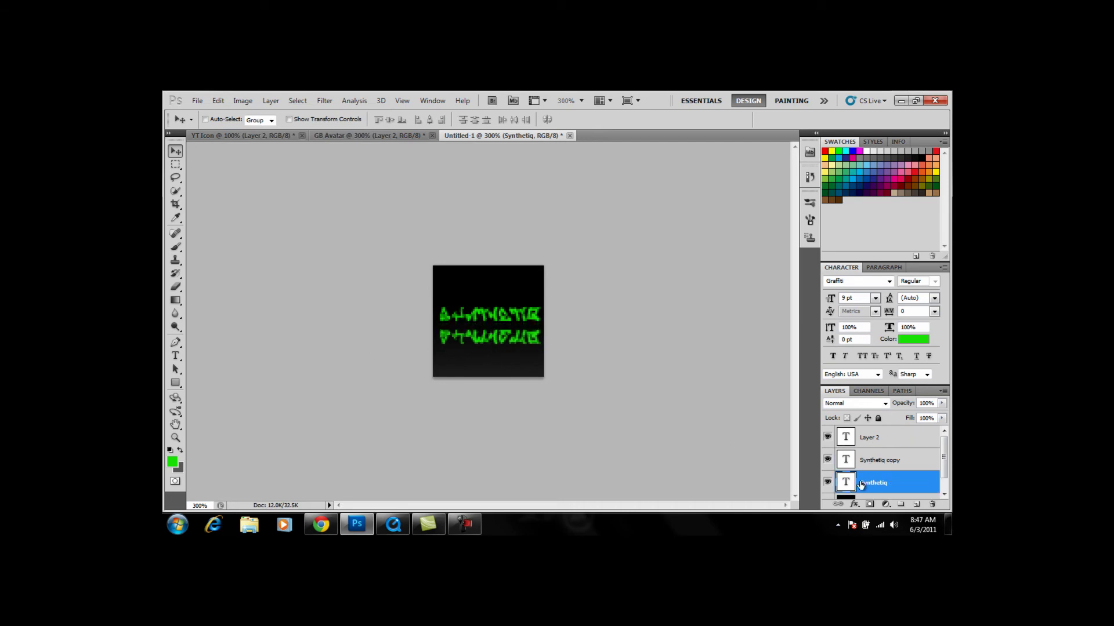
drag(503, 318, 499, 326)
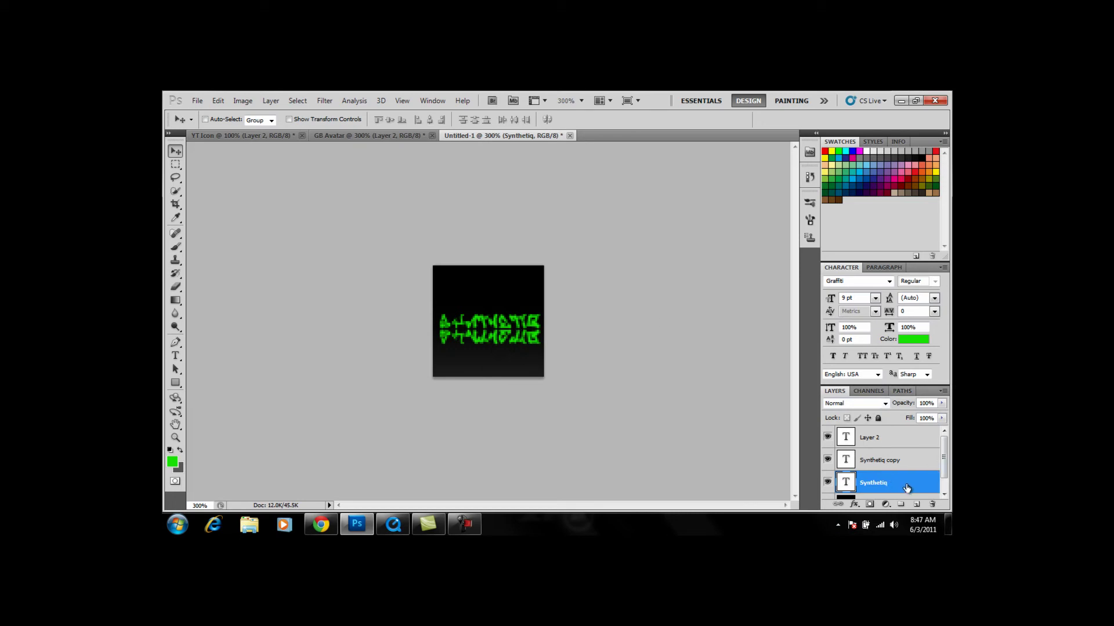
Step: Try drop shadow, inner shadow, outer glow and bevel effects in Synthetiq's Layer Style
double_click(905, 488)
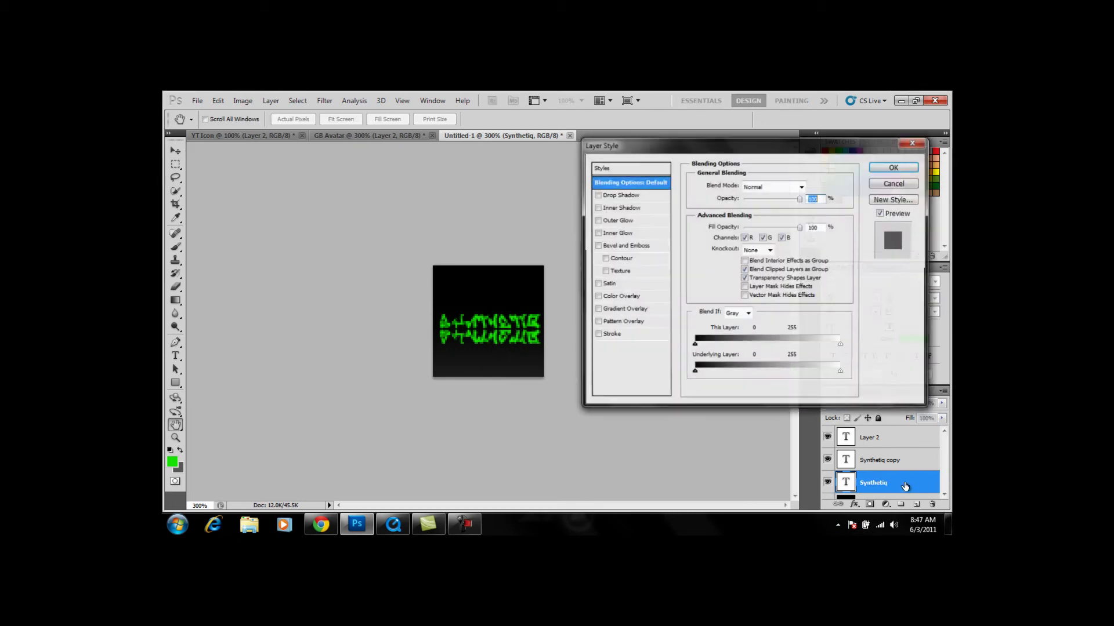
click(596, 195)
click(596, 207)
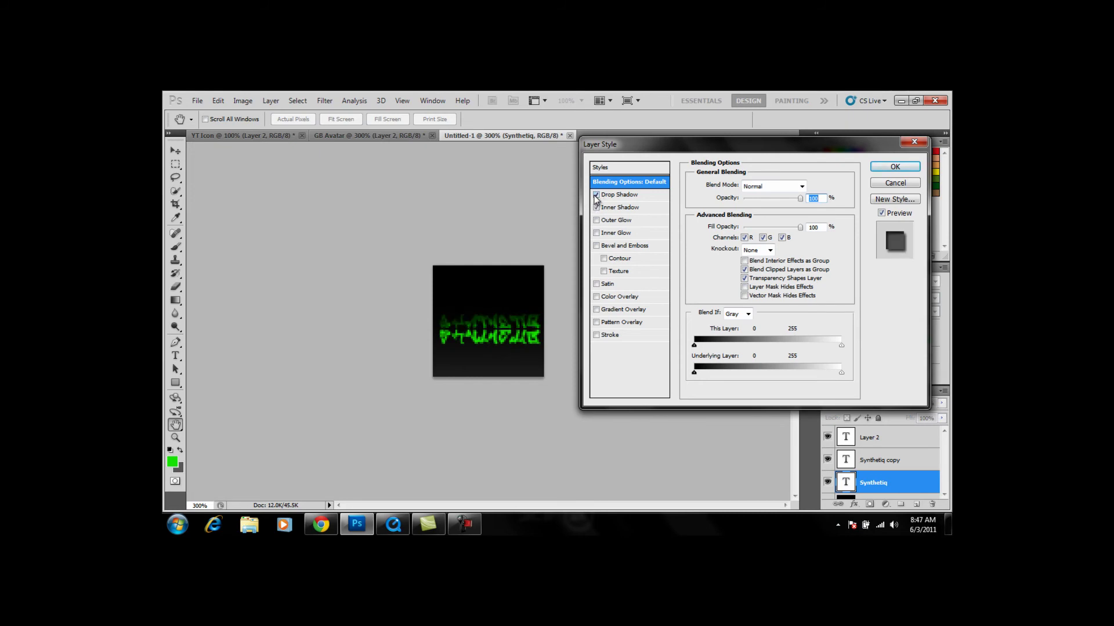
click(597, 195)
click(596, 207)
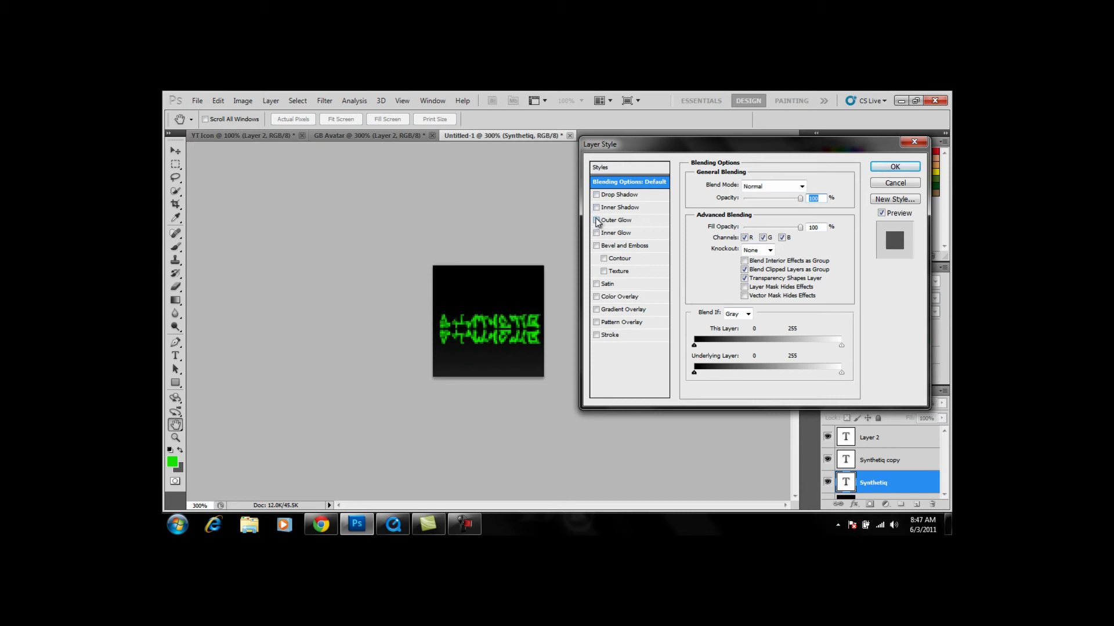
click(595, 221)
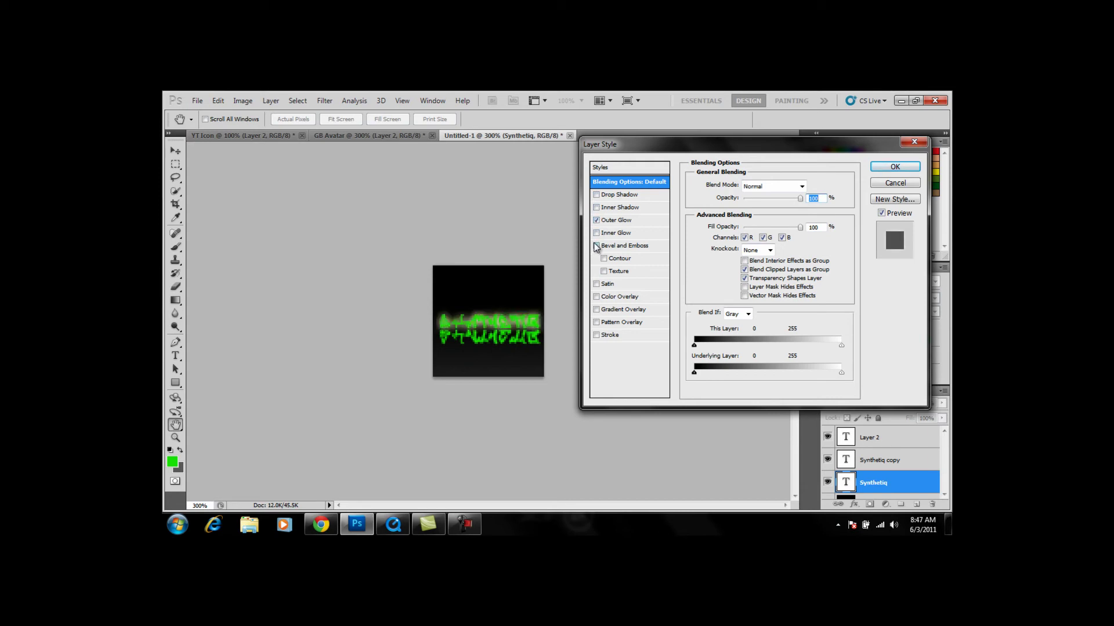
click(596, 247)
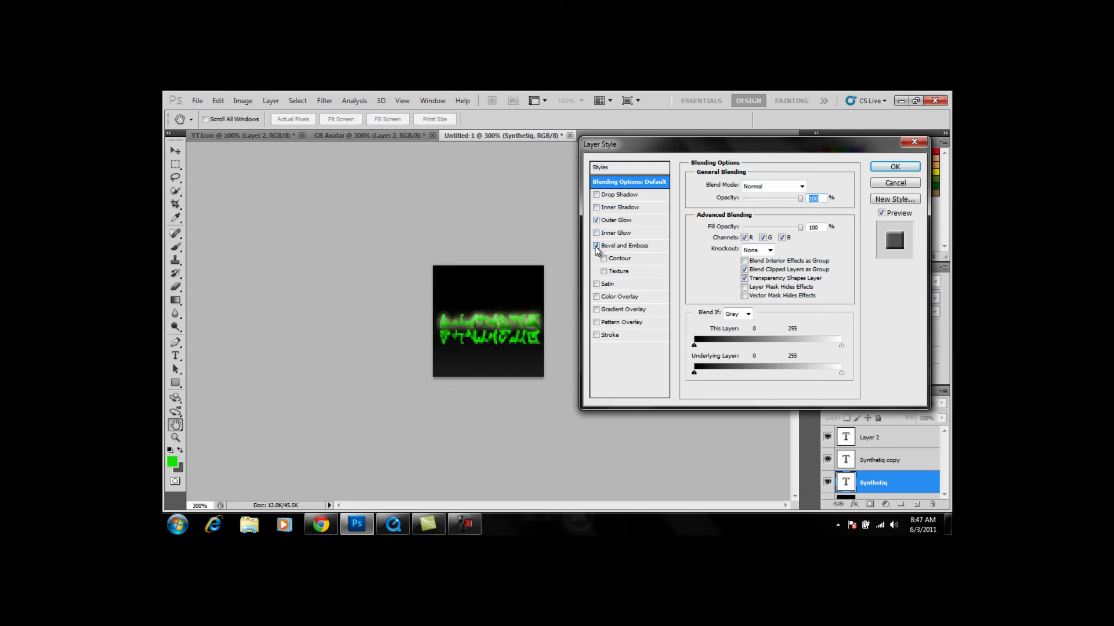
click(596, 247)
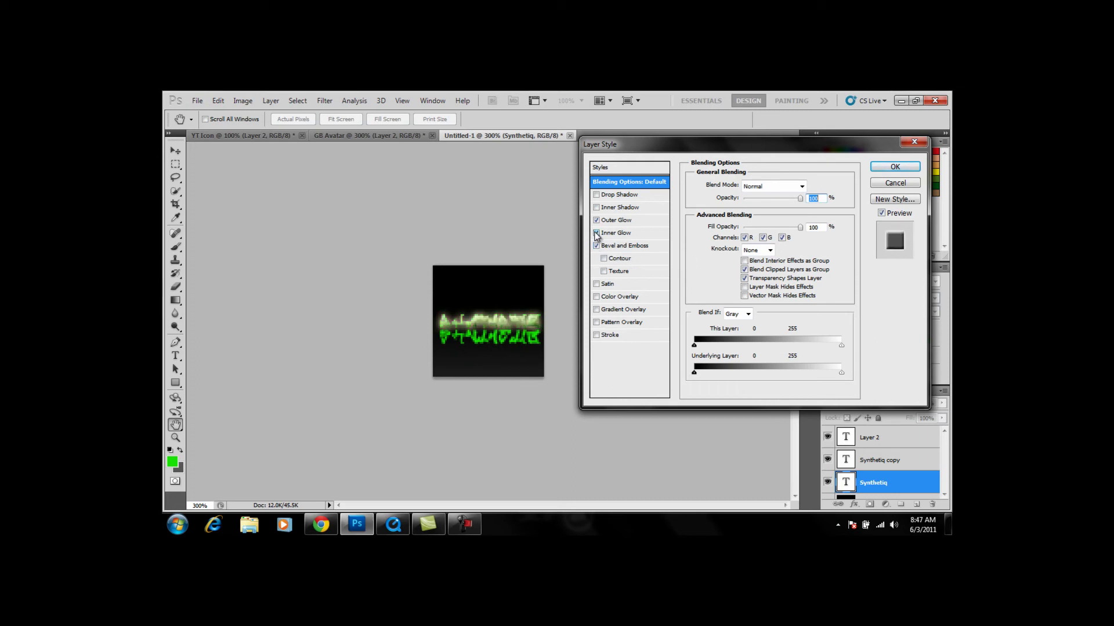
click(596, 246)
Step: Leave only Outer Glow enabled on Synthetiq and apply the style
click(597, 220)
click(597, 233)
click(597, 208)
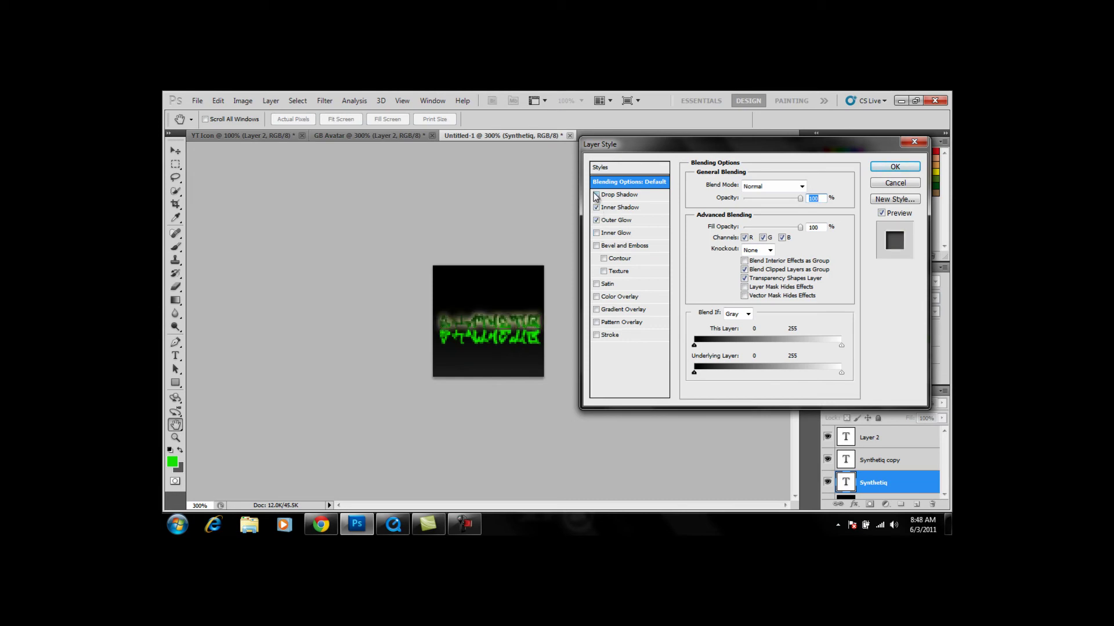
click(596, 195)
click(596, 195)
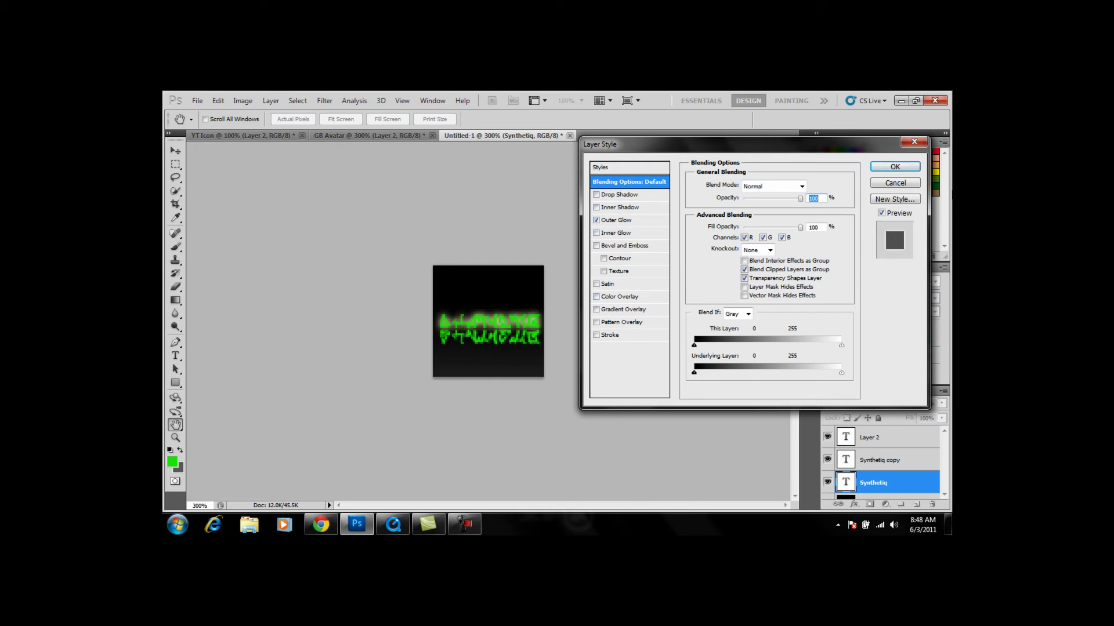
click(895, 168)
Step: Enable Outer Glow on Synthetiq copy, with 38% opacity and 79% fill
double_click(910, 463)
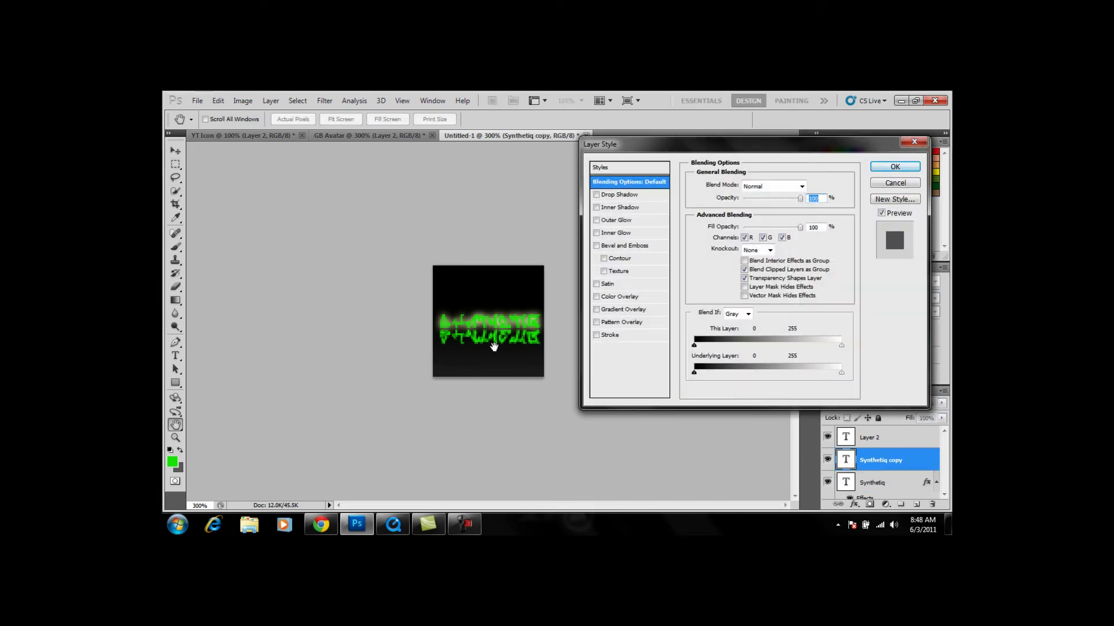
click(597, 221)
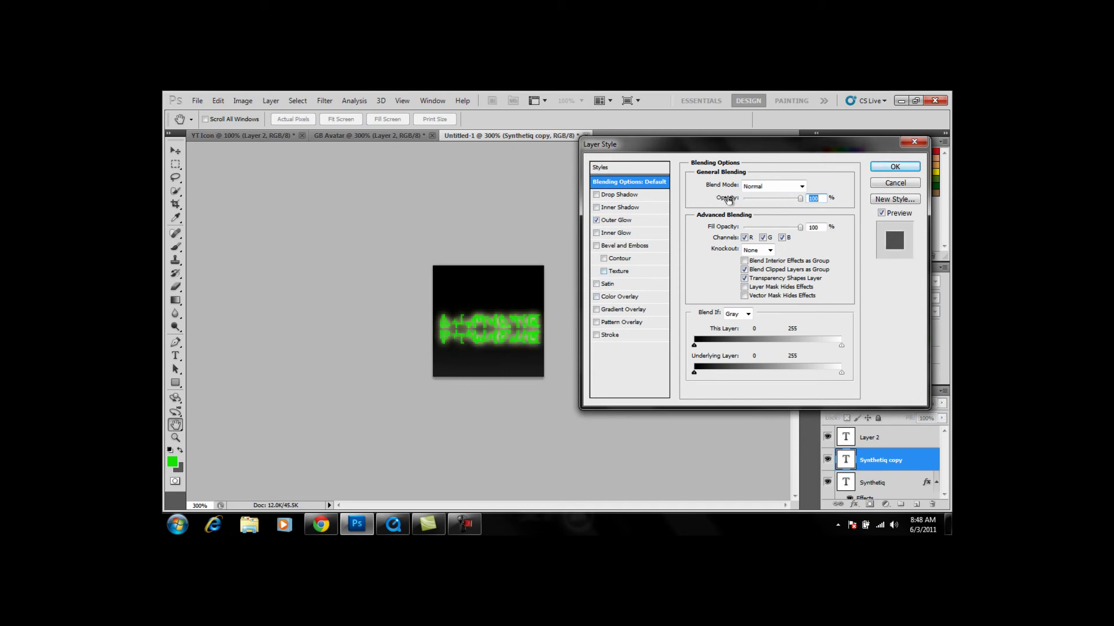
drag(800, 202, 765, 206)
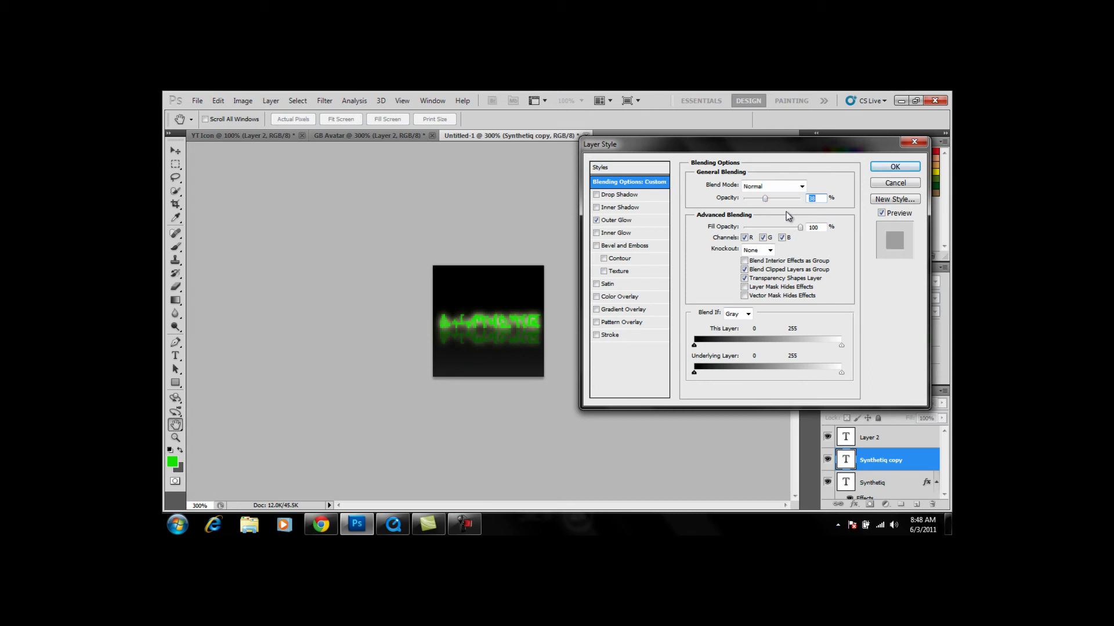
drag(801, 227, 787, 229)
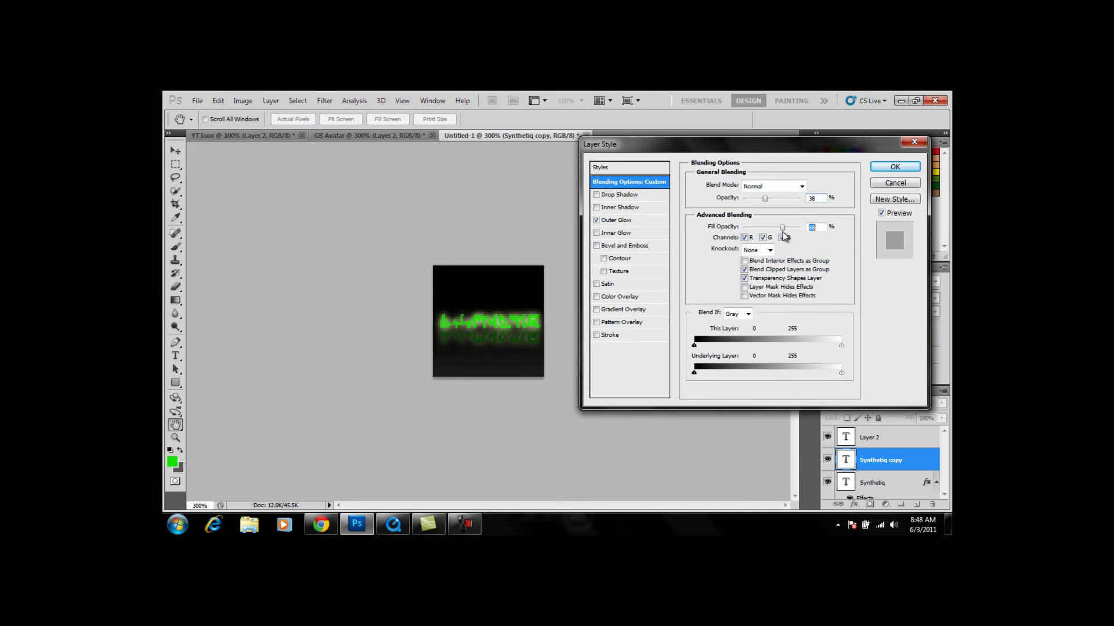
drag(790, 235, 790, 236)
click(896, 166)
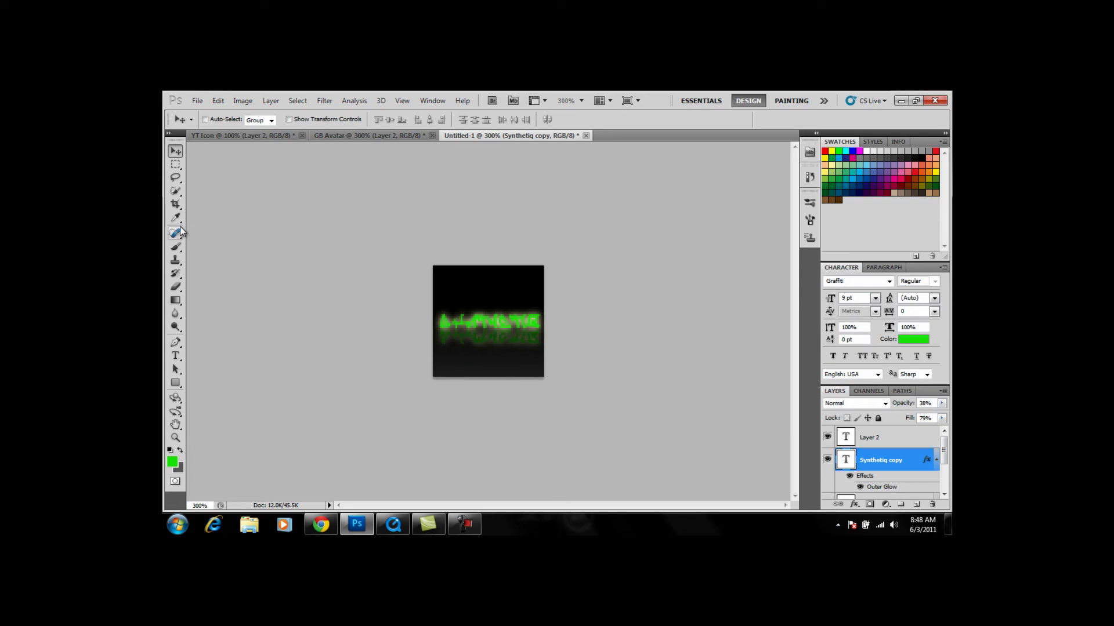
Step: Pick the 2500 px soft Brush preset and select the Synthetiq copy layer
click(175, 247)
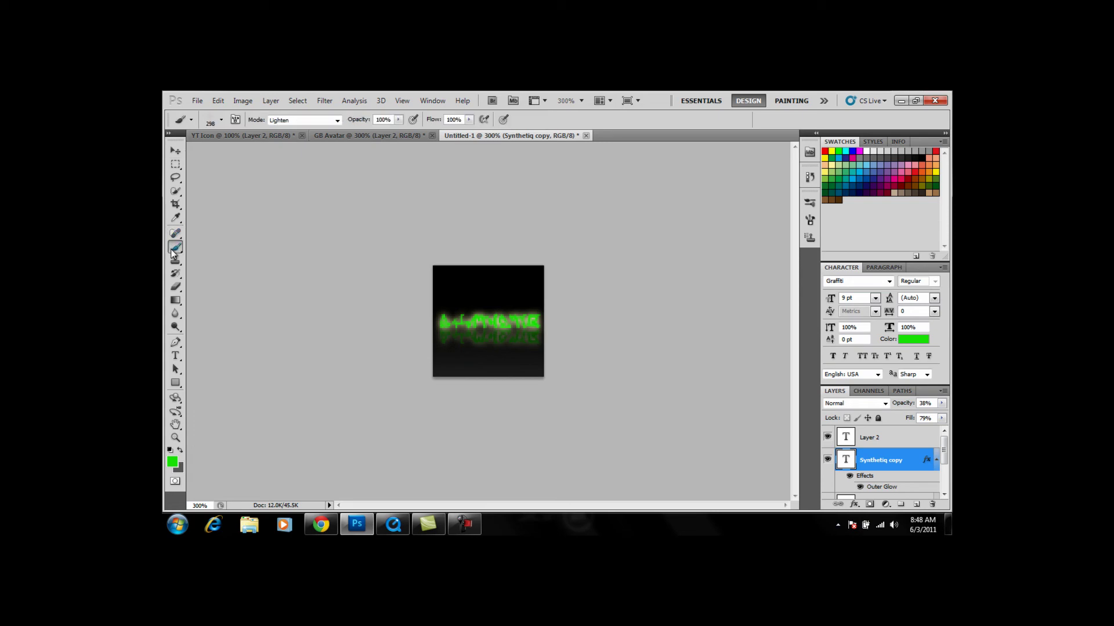
click(811, 221)
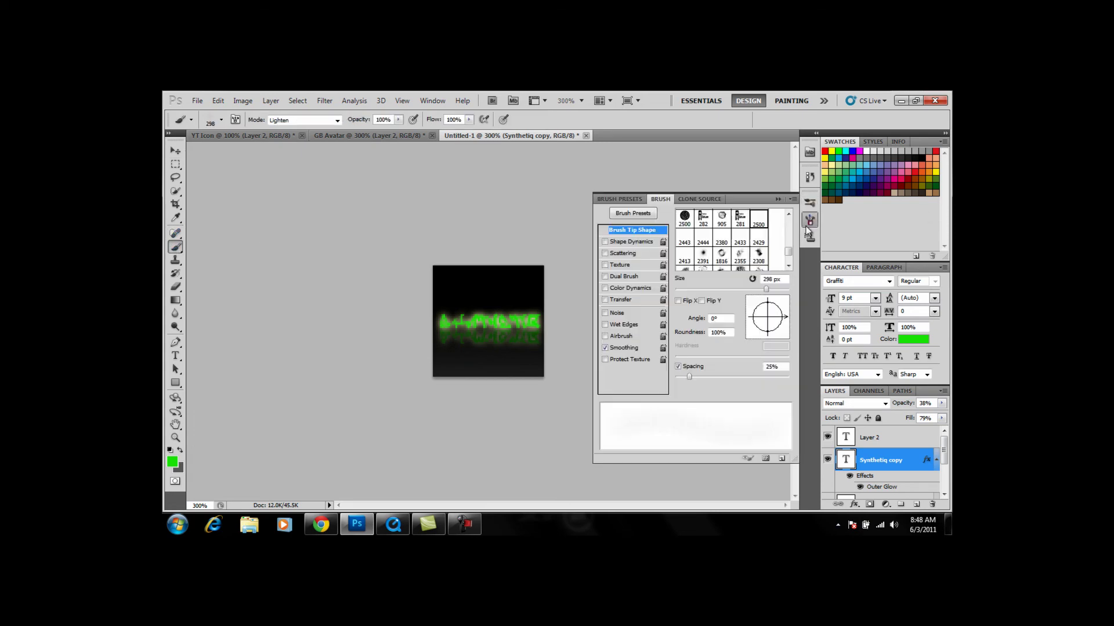
click(627, 213)
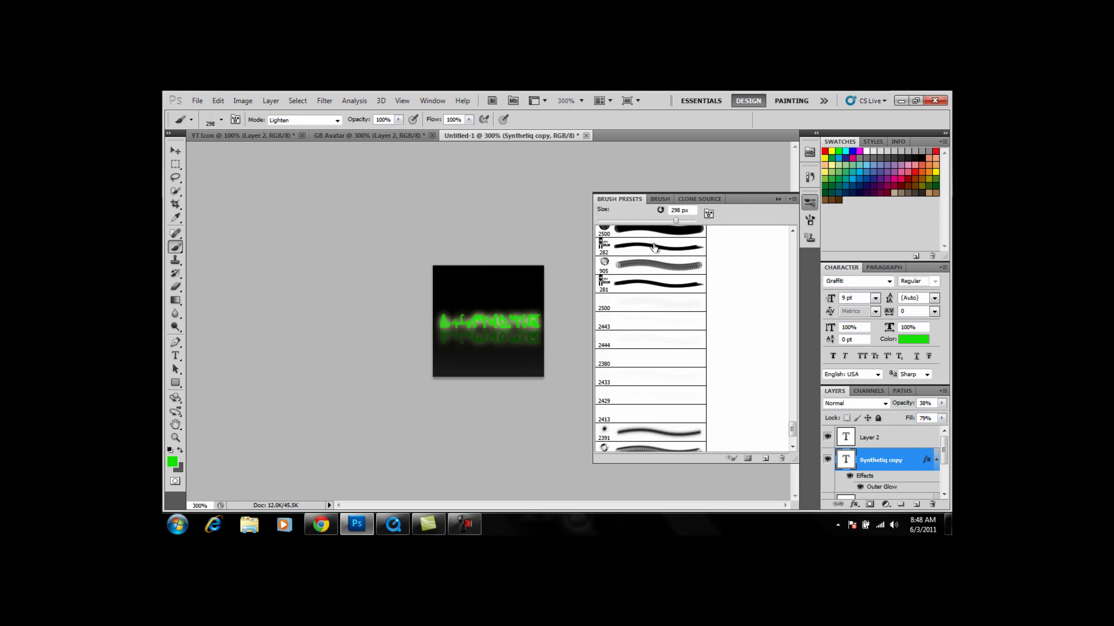
click(628, 309)
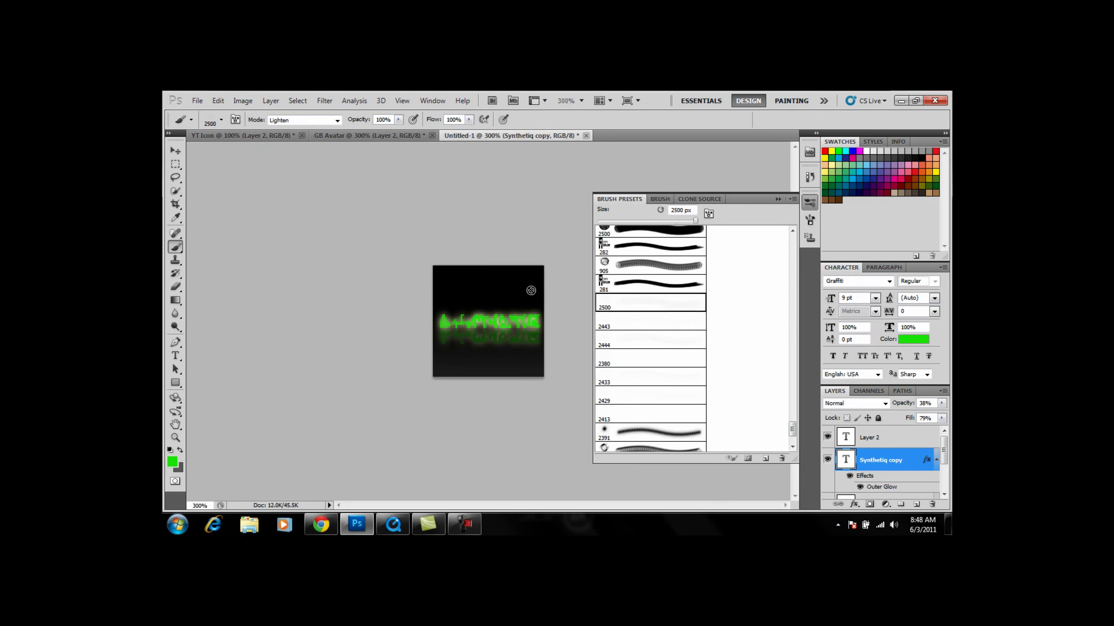
click(888, 442)
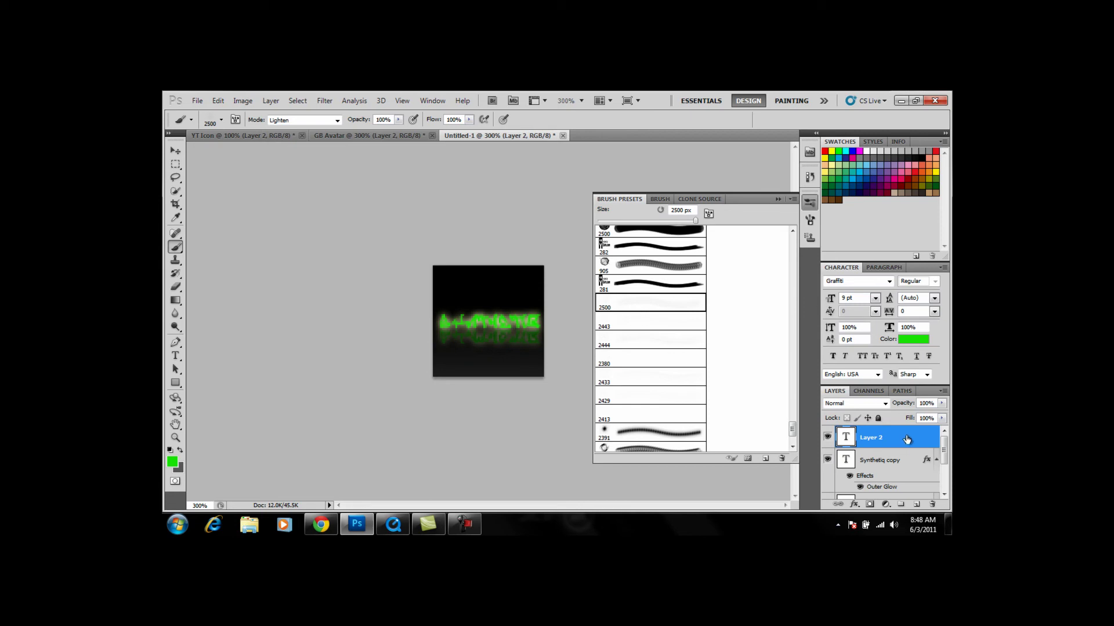
click(904, 460)
scroll(897, 479, down, 2)
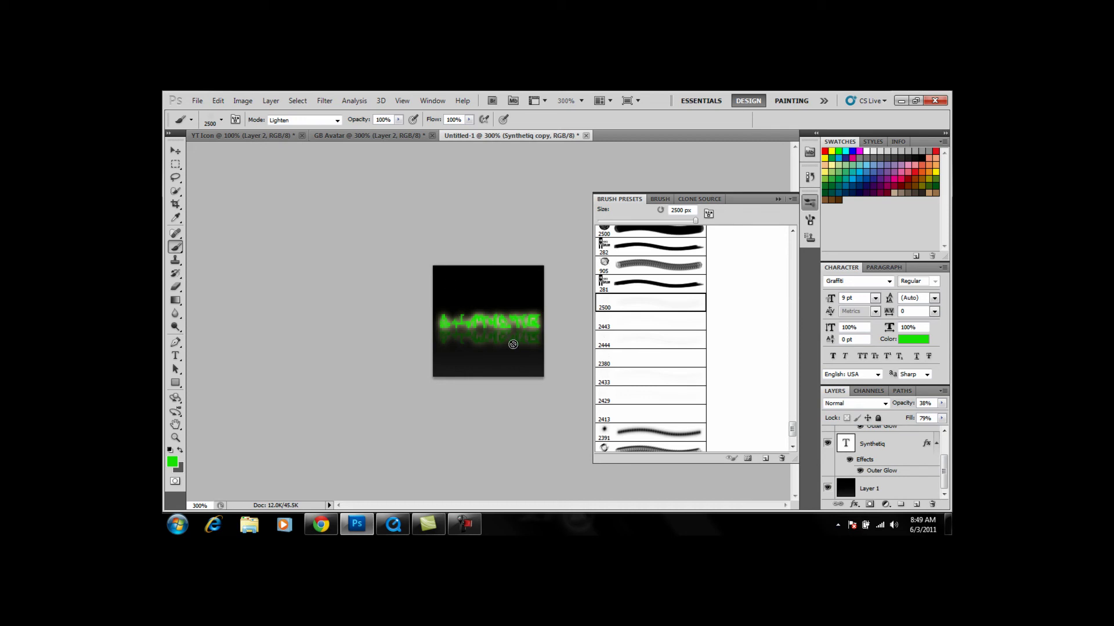
Step: Add a new layer above Layer 1 and paint scattered green bokeh dots on it
click(916, 507)
mouse_move(871, 440)
mouse_down()
mouse_move(866, 504)
mouse_move(871, 471)
mouse_up()
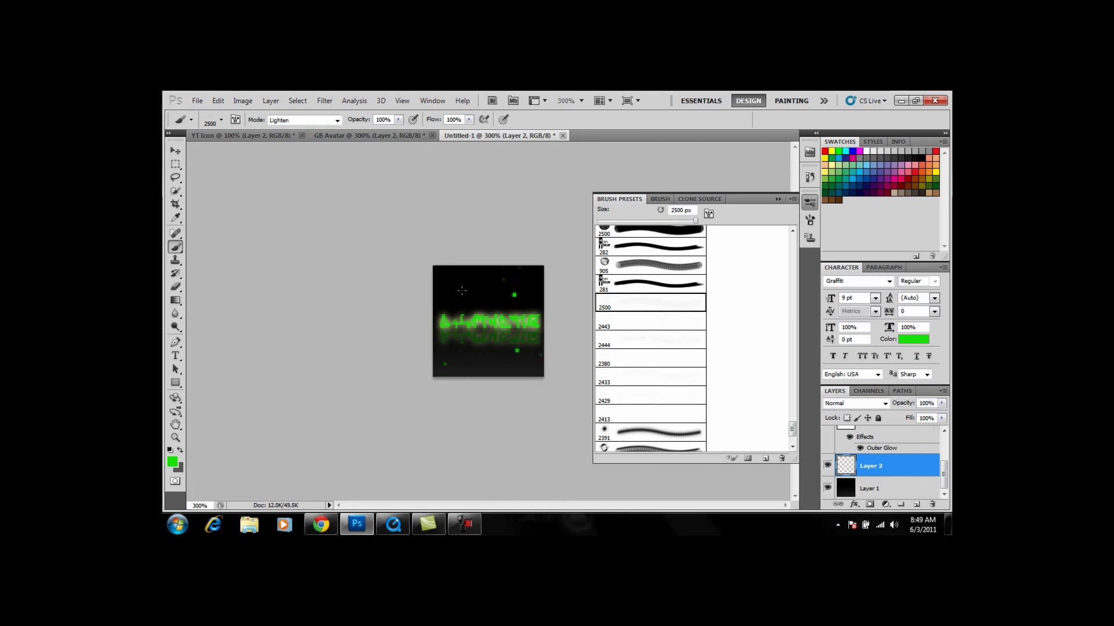
mouse_move(449, 279)
mouse_down()
mouse_move(481, 364)
mouse_move(453, 381)
mouse_move(476, 364)
mouse_up()
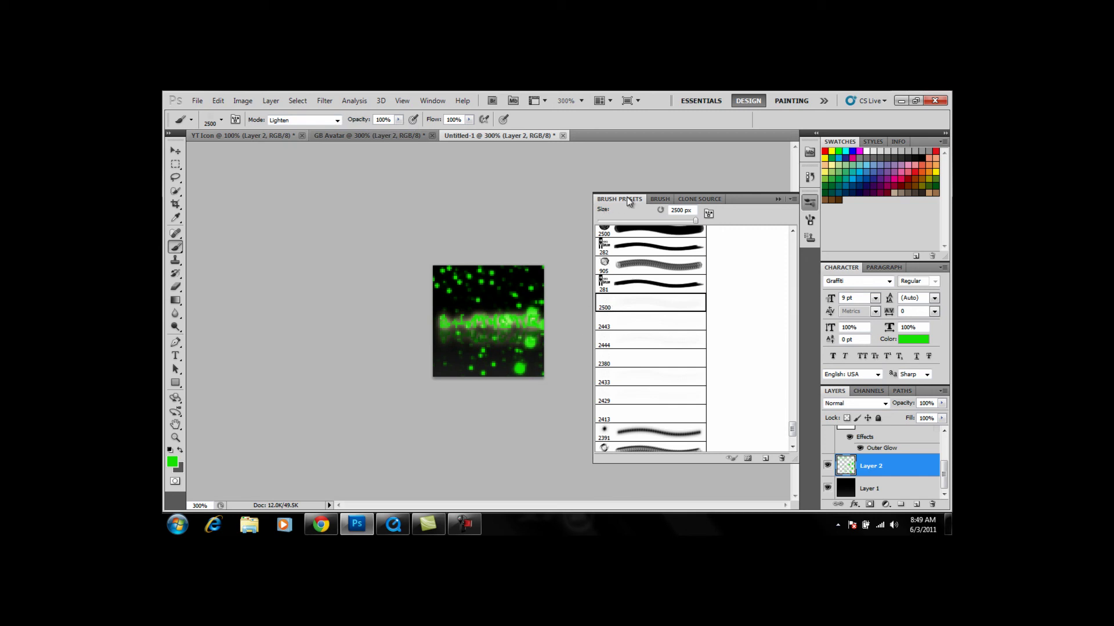
click(778, 200)
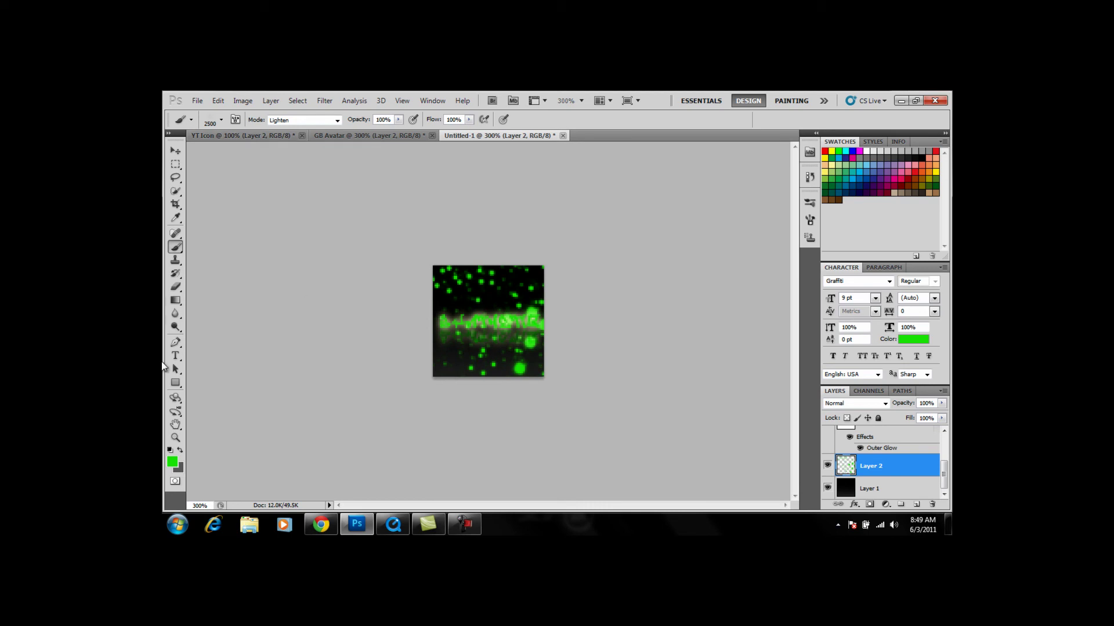
scroll(879, 466, up, 2)
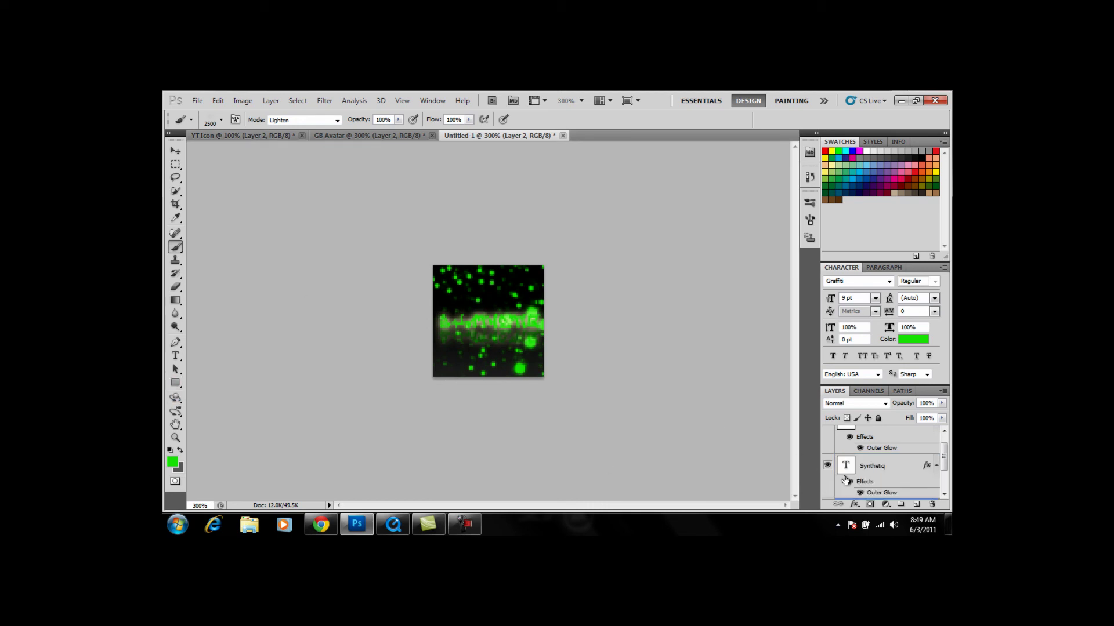
Step: Recolour the main Synthetiq text from green to blue
click(890, 474)
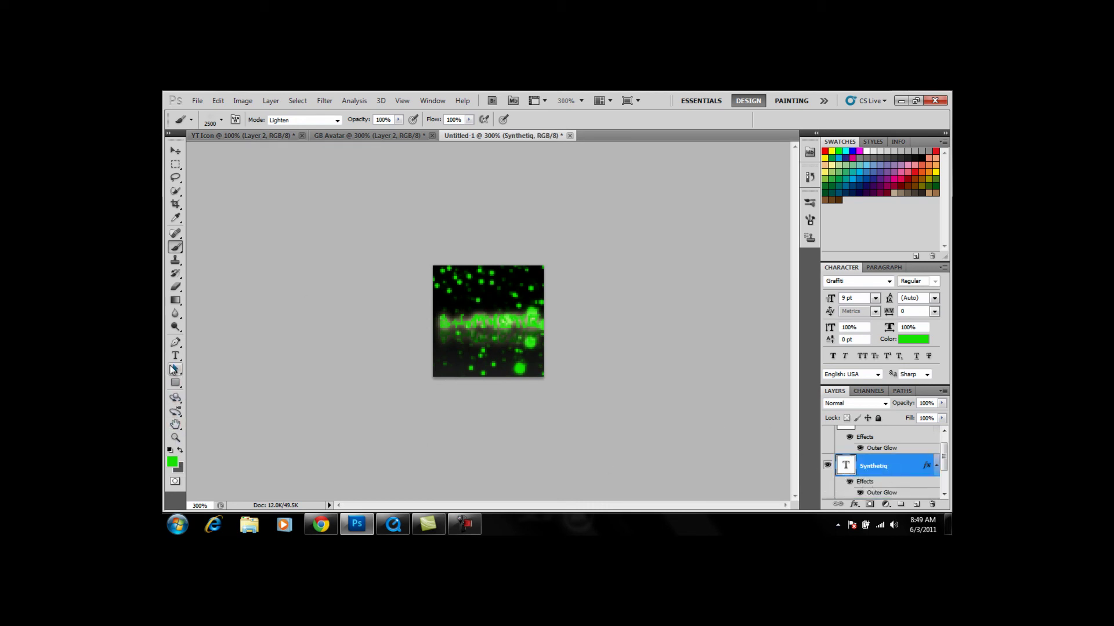
click(175, 355)
click(534, 316)
drag(531, 322, 430, 322)
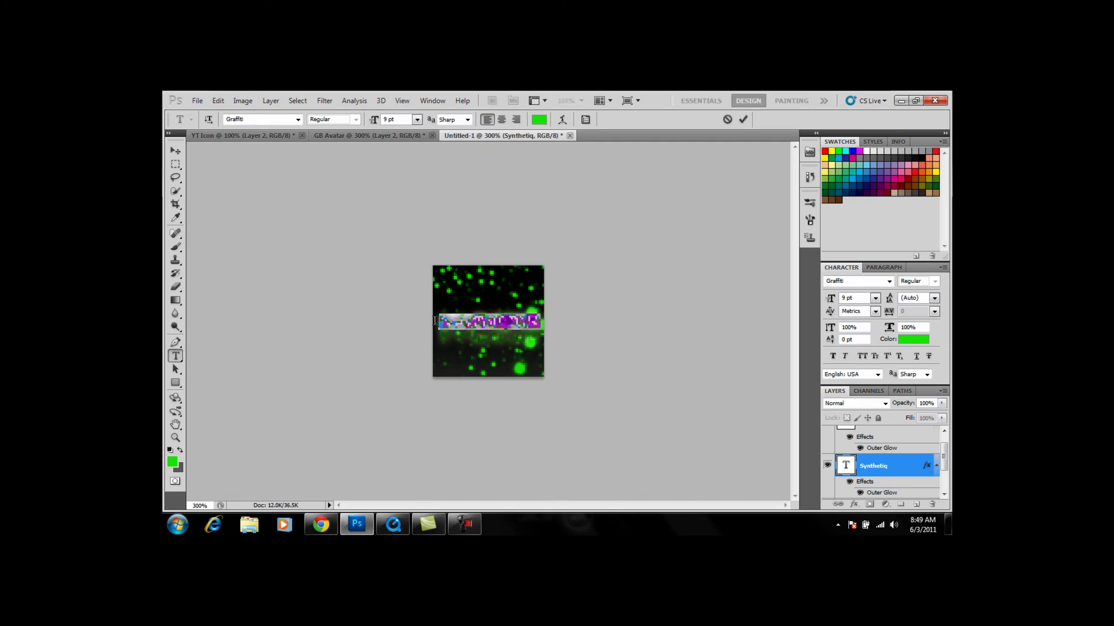
click(171, 461)
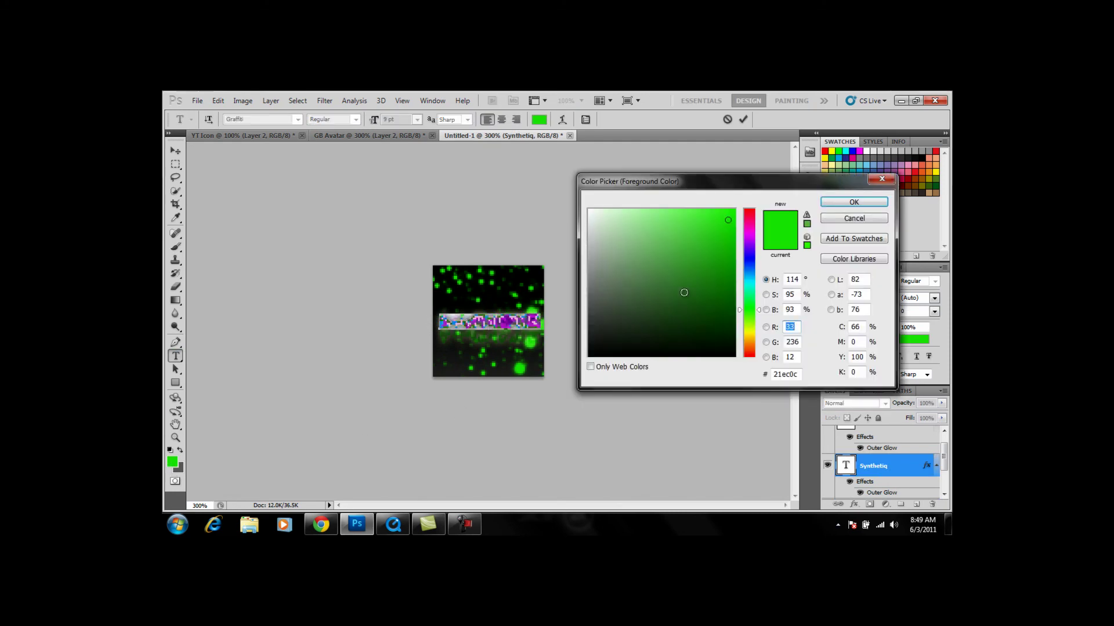
click(747, 259)
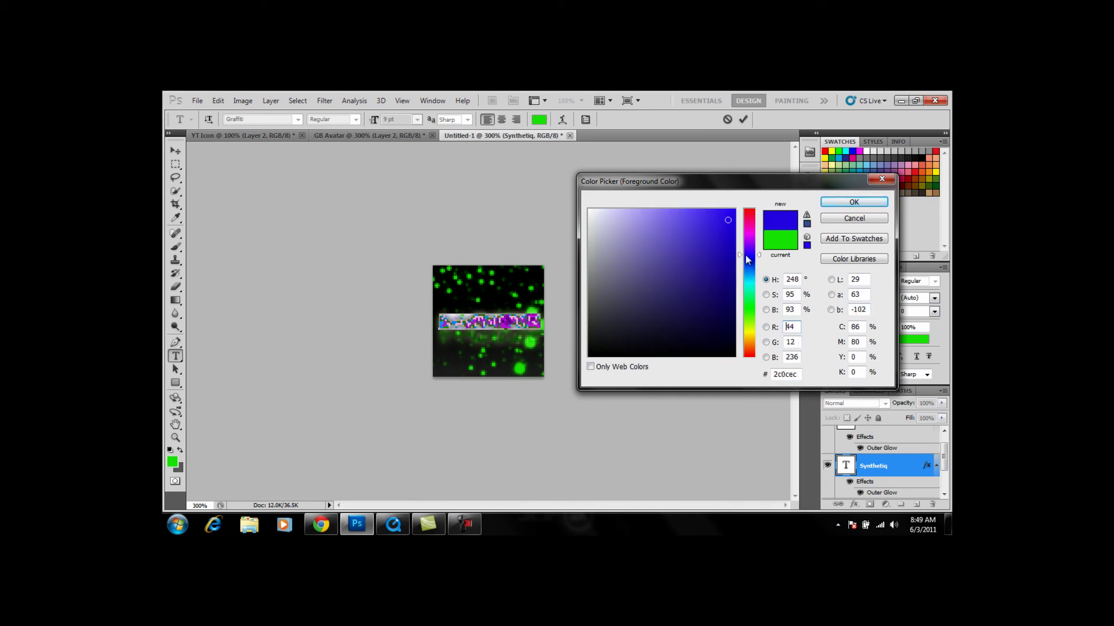
click(750, 258)
drag(726, 227, 716, 220)
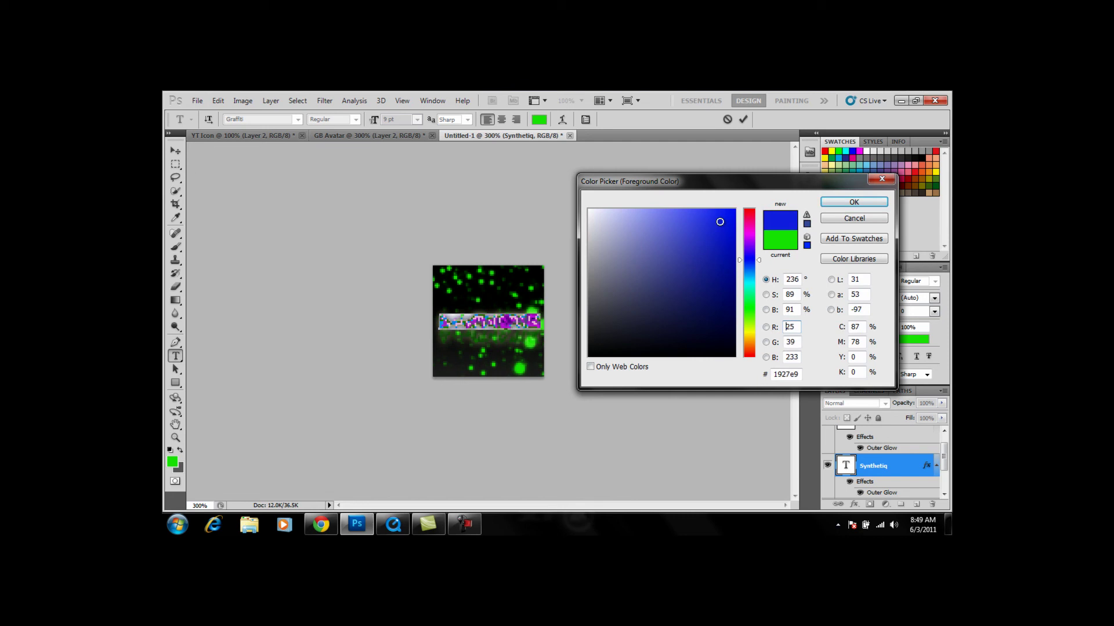
click(854, 202)
click(560, 317)
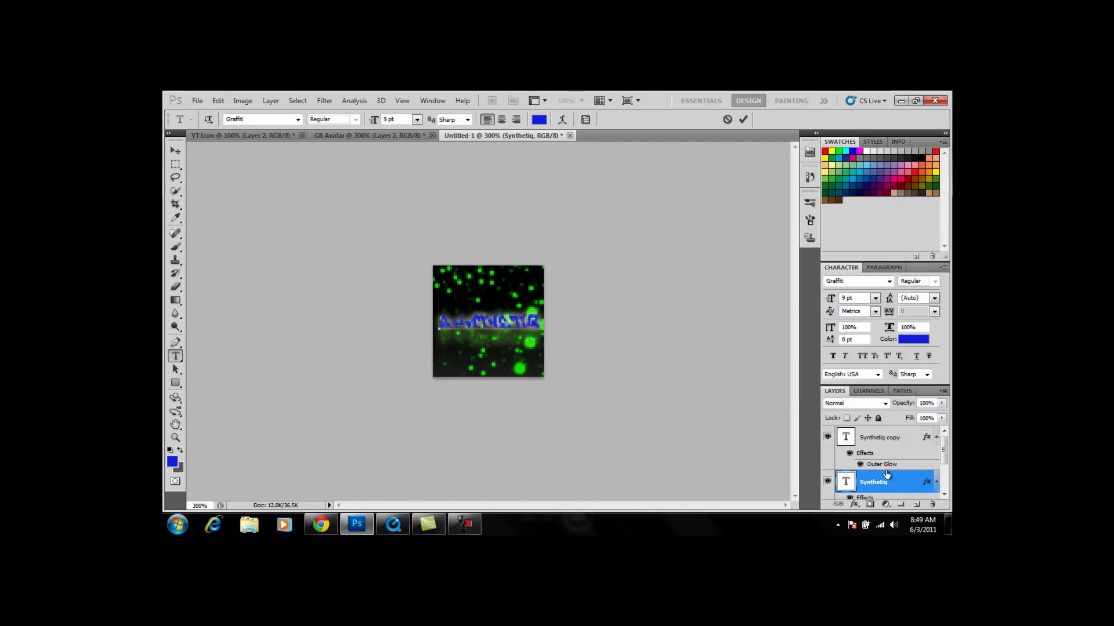
scroll(828, 439, up, 2)
Step: Apply the same blue to the Synthetiq copy reflection text and commit the edit
click(879, 443)
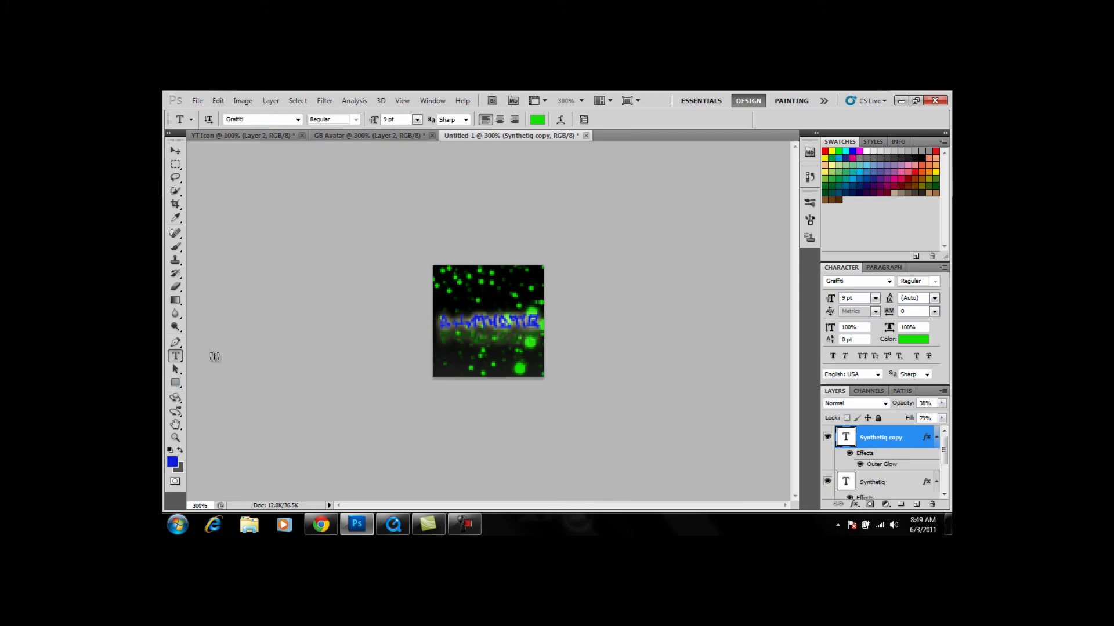
drag(539, 337, 437, 337)
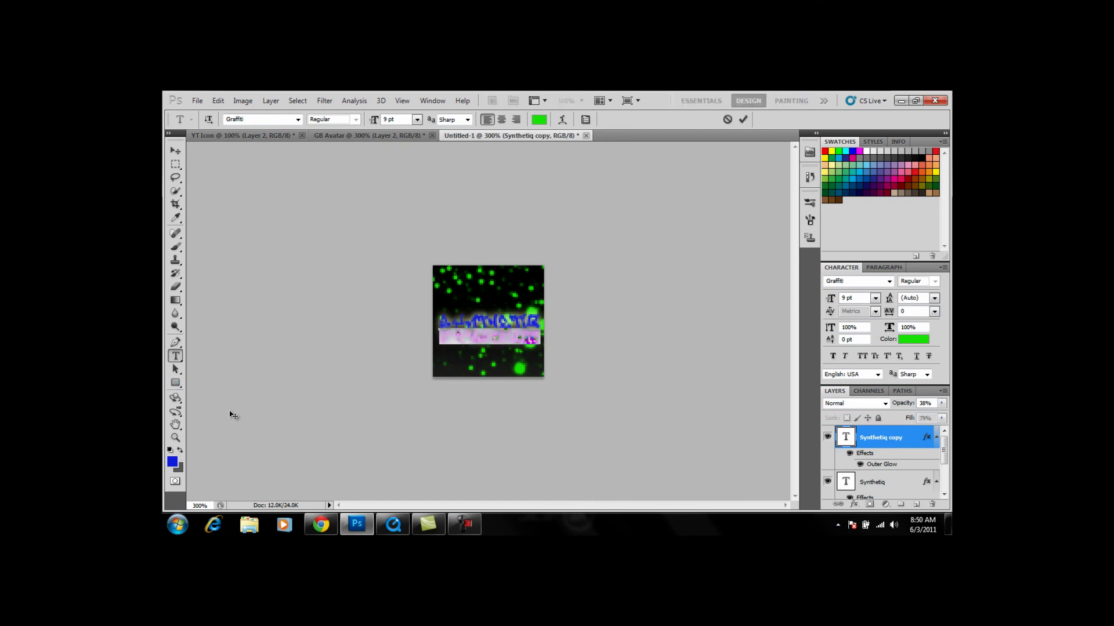
click(173, 462)
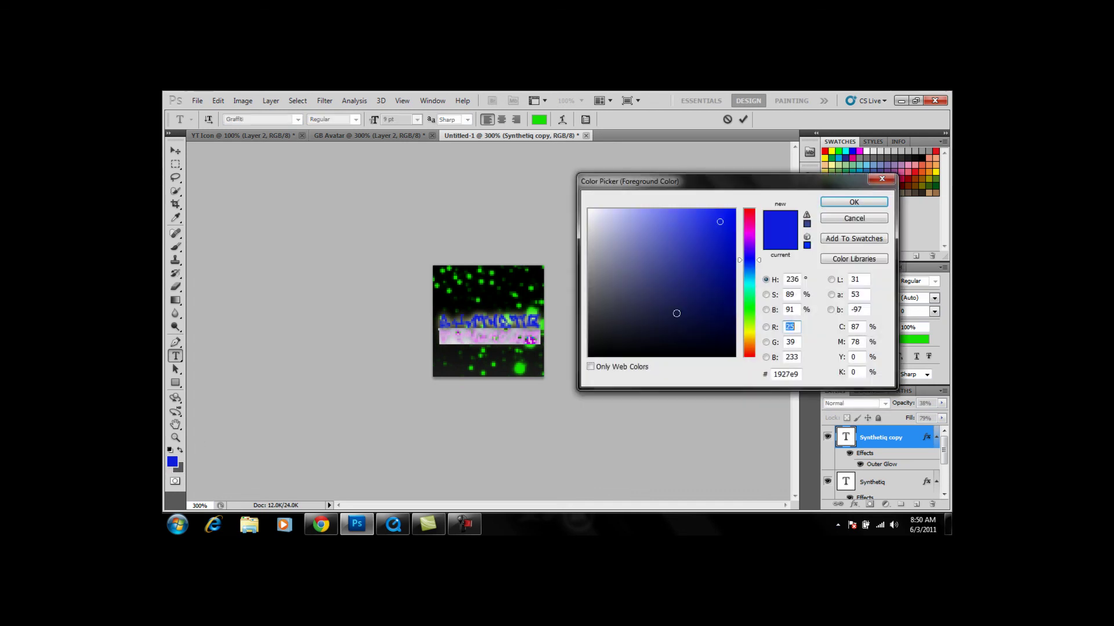
click(854, 203)
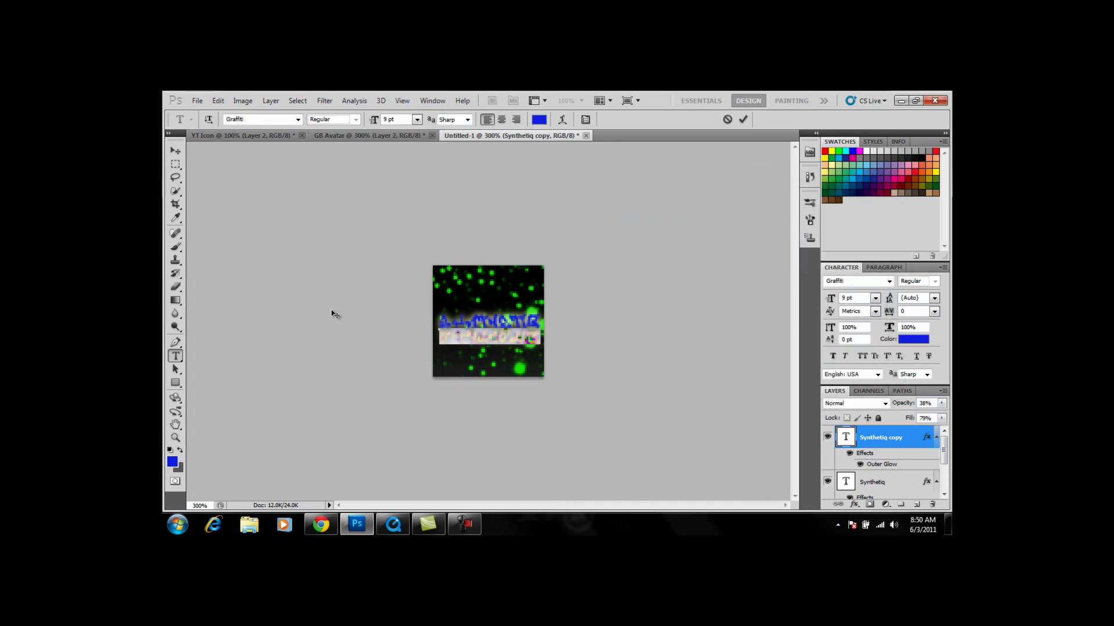
click(174, 151)
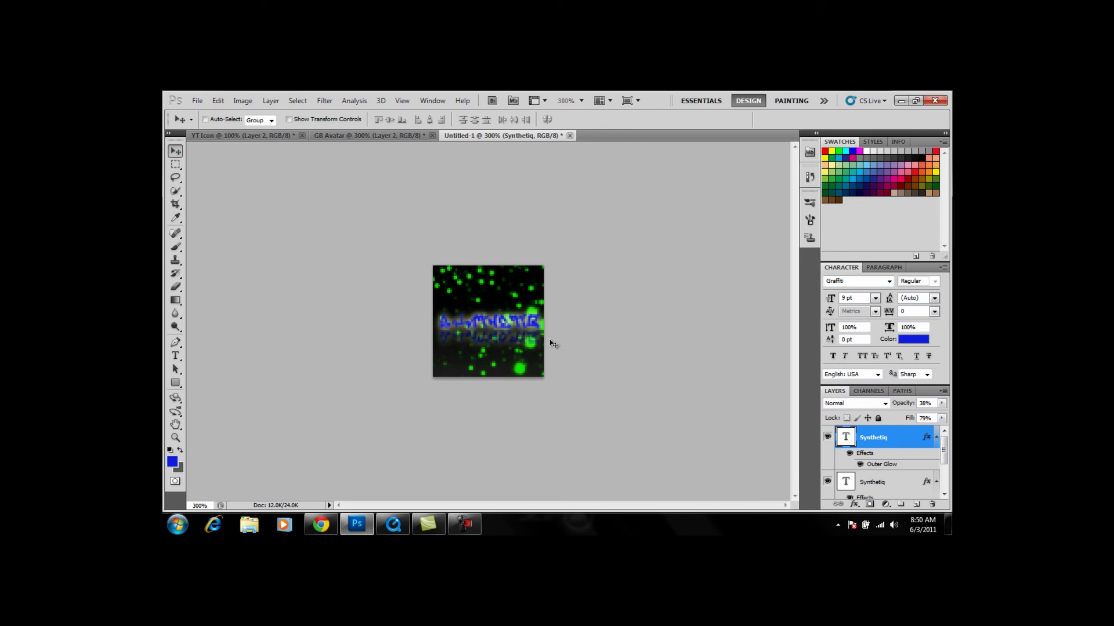
Step: Save the avatar to the Desktop as GB Avatar.png, accepting the default PNG options
click(199, 100)
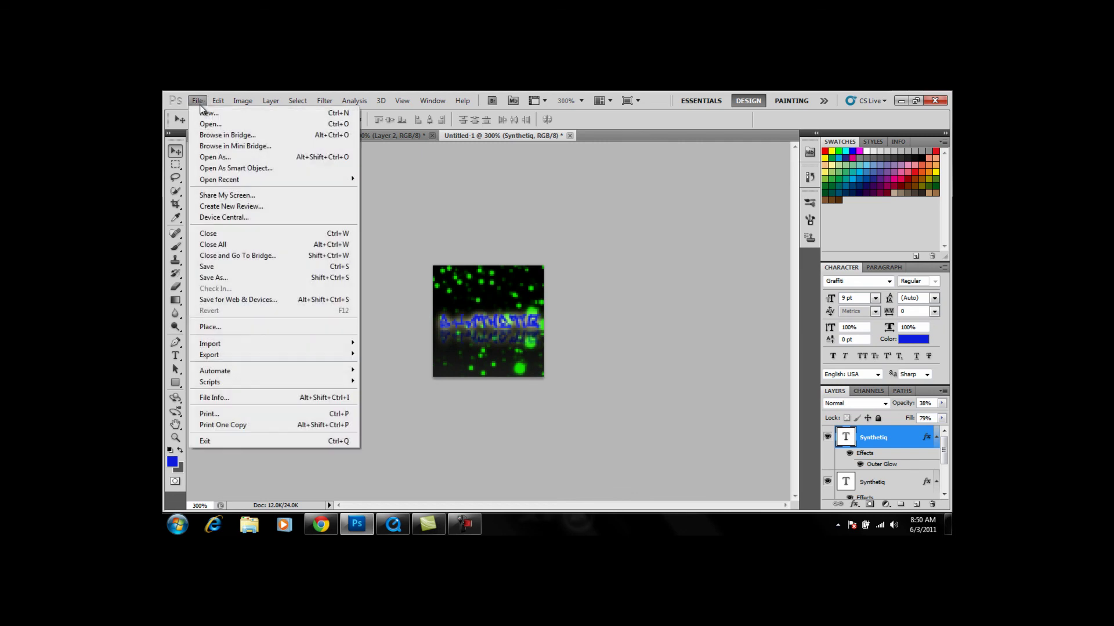
click(232, 277)
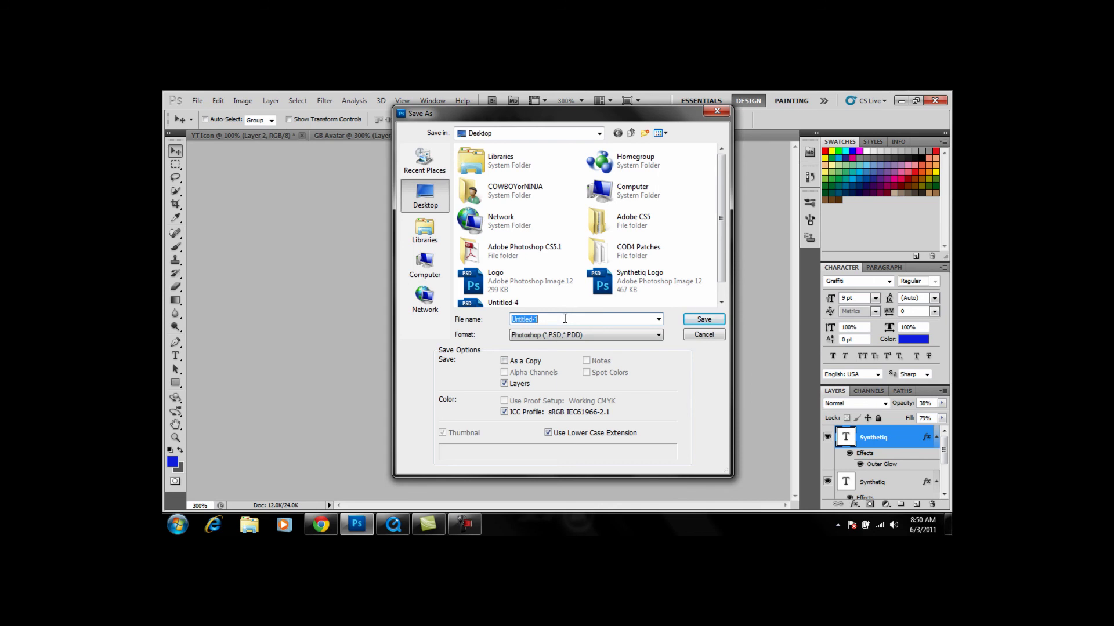
text(GB Avatar)
click(590, 334)
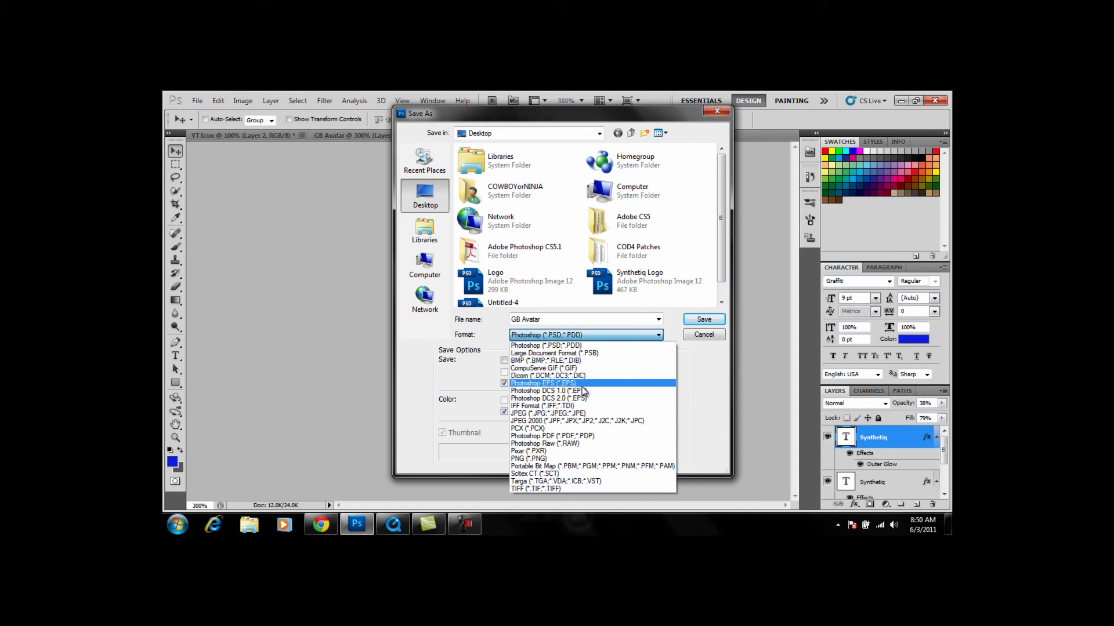
click(568, 459)
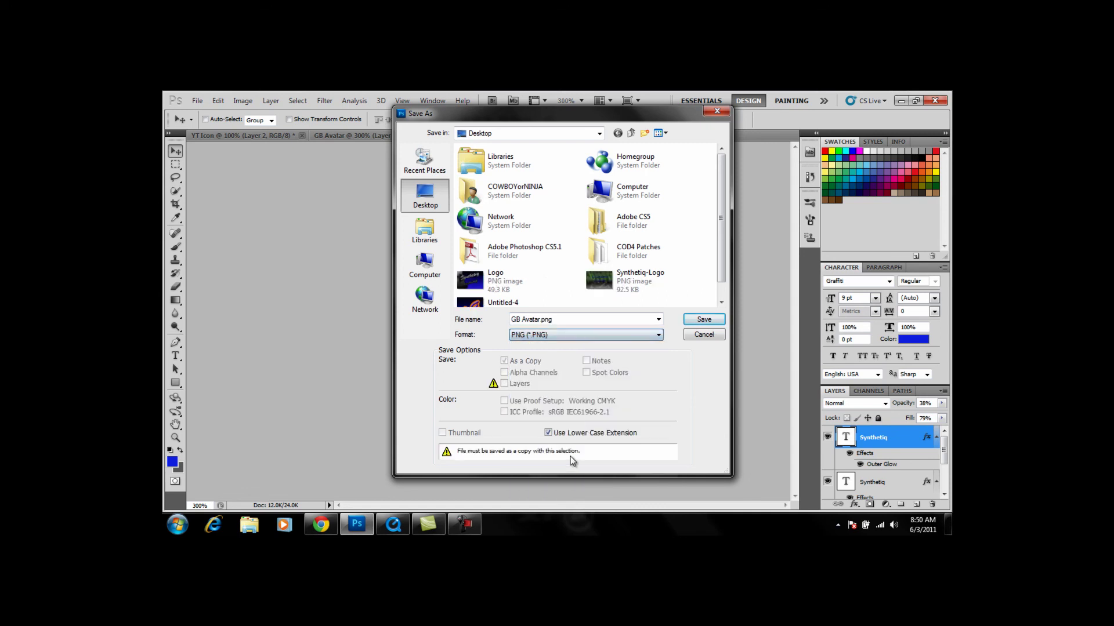
click(706, 319)
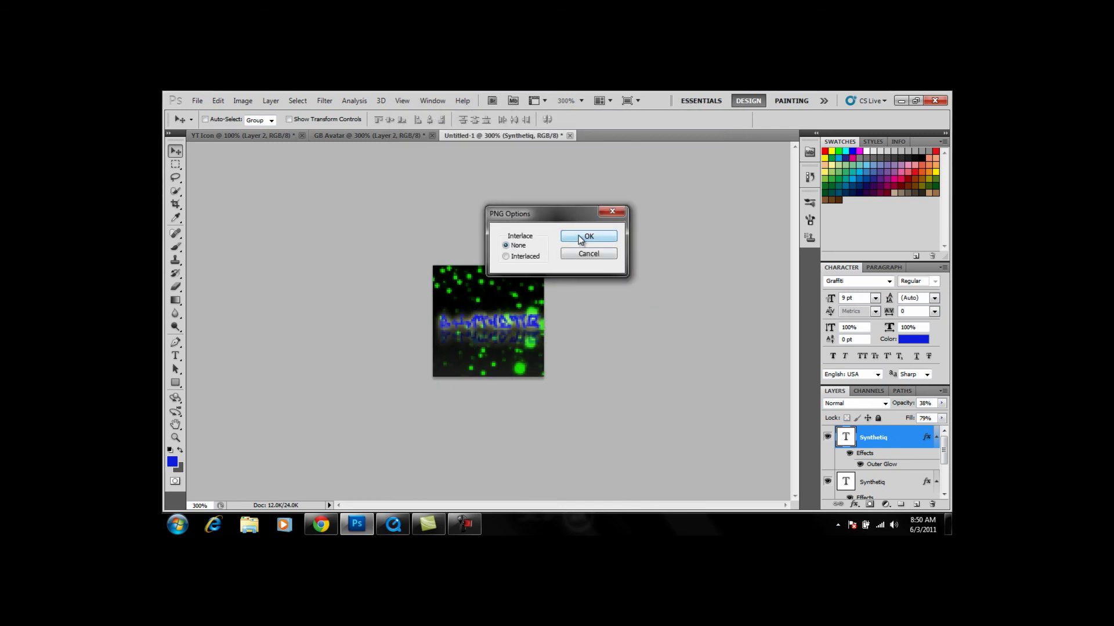
click(579, 239)
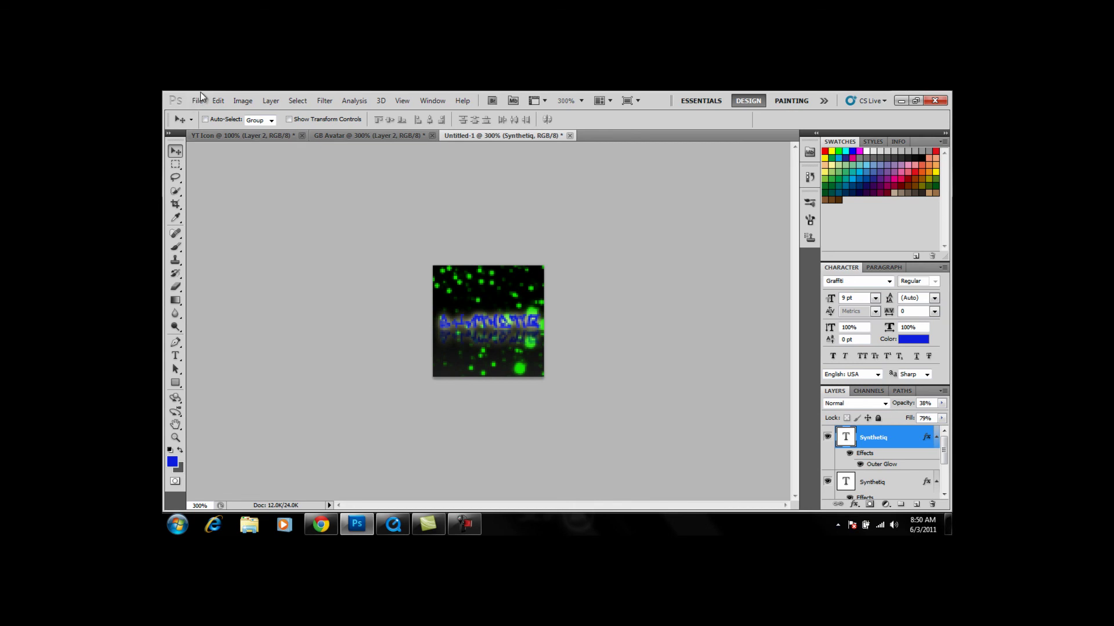
Step: Minimize Photoshop, preview GB Avatar from the desktop in Photo Viewer, then close it
click(902, 101)
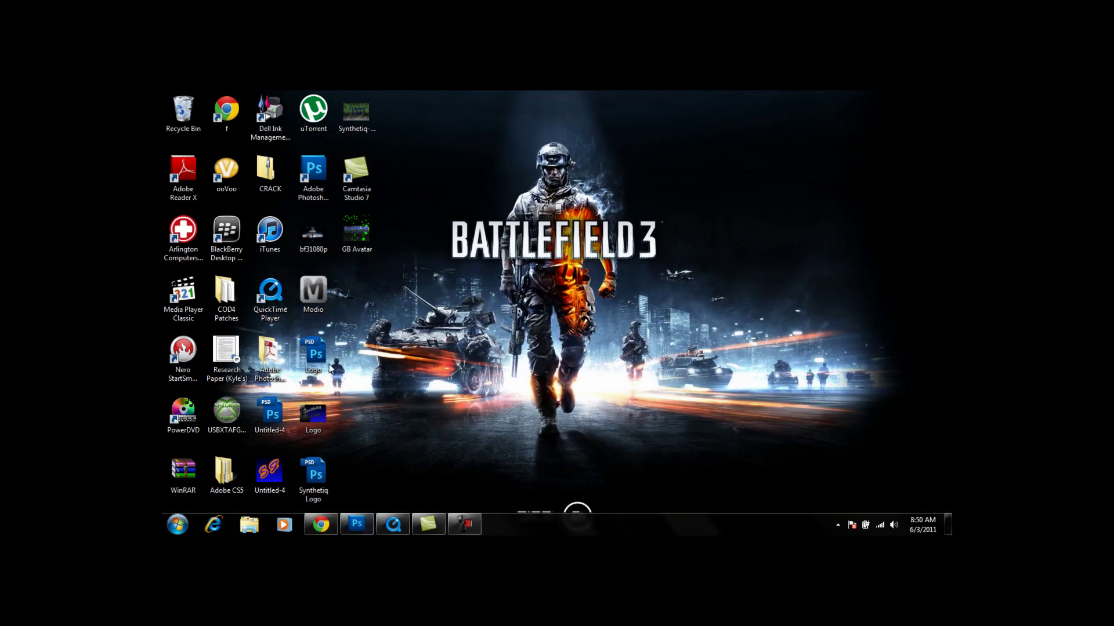
double_click(363, 235)
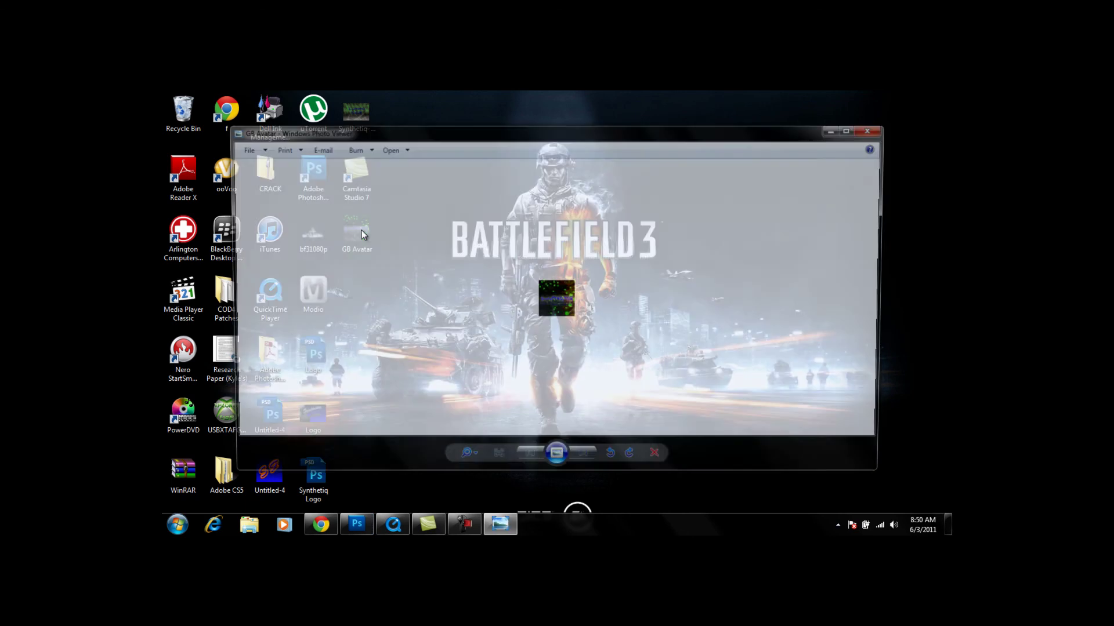
click(875, 130)
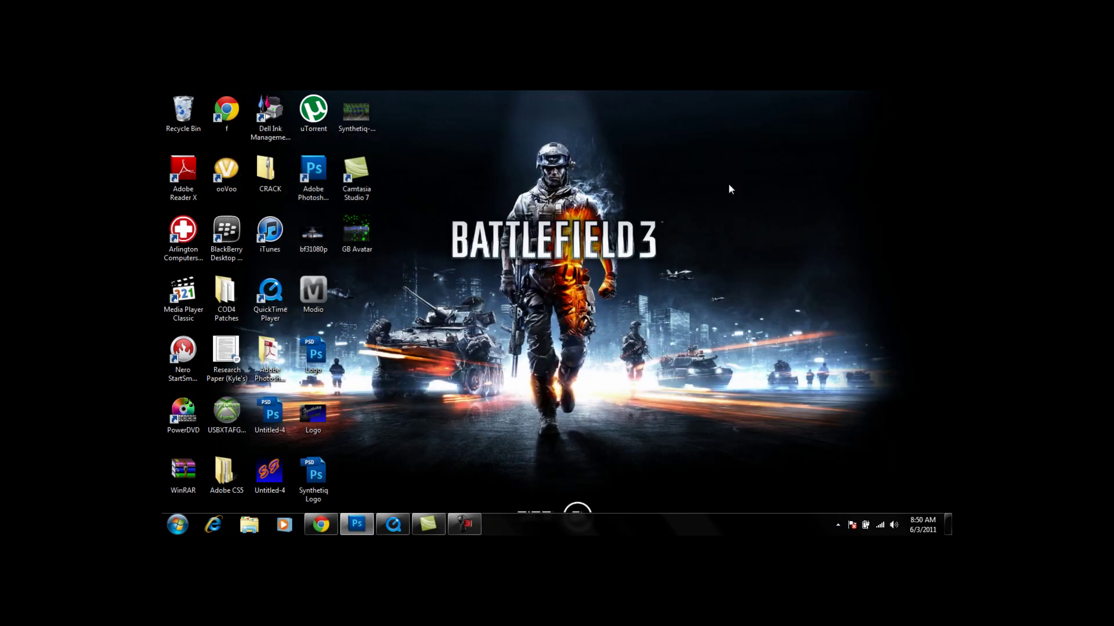
Step: Restore Chrome, switch to the GameBattles tab and open the My GB profile page
click(322, 525)
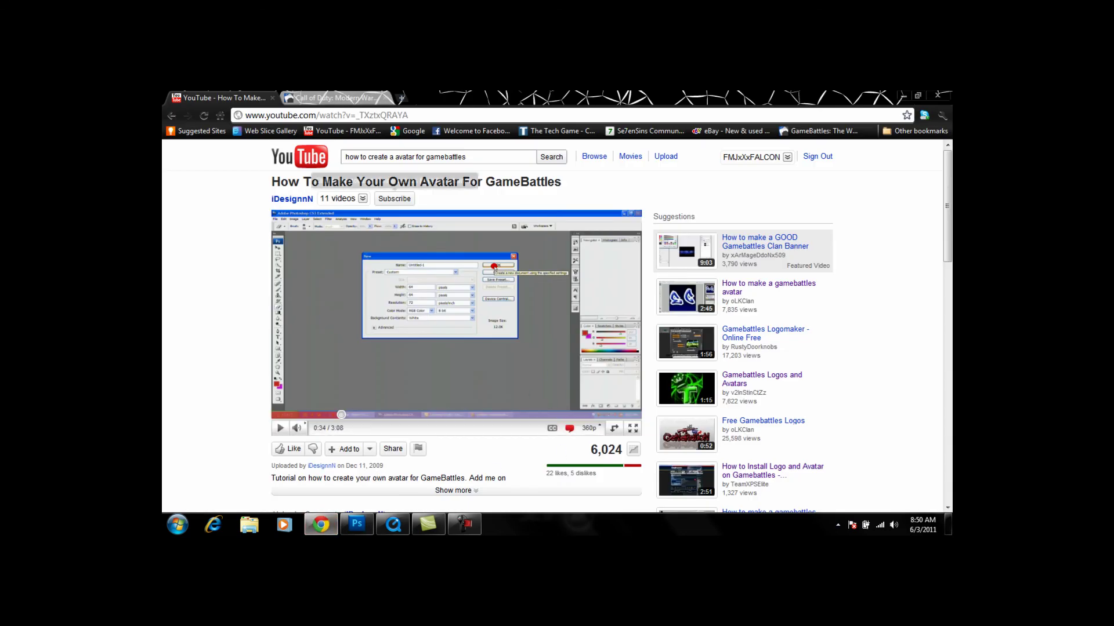
click(329, 97)
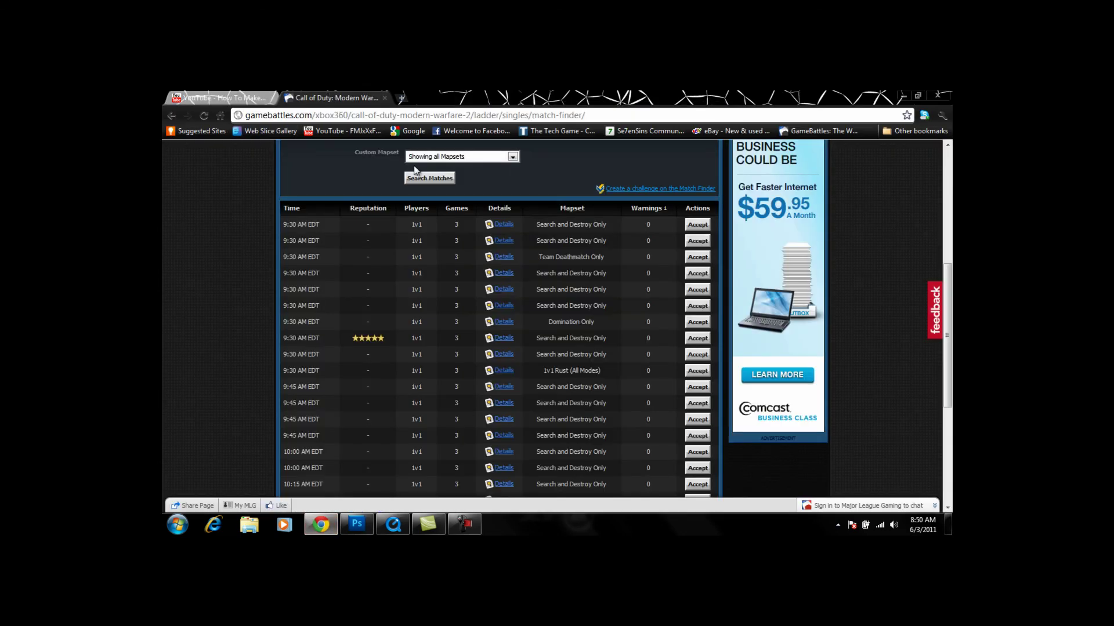
scroll(539, 256, up, 4)
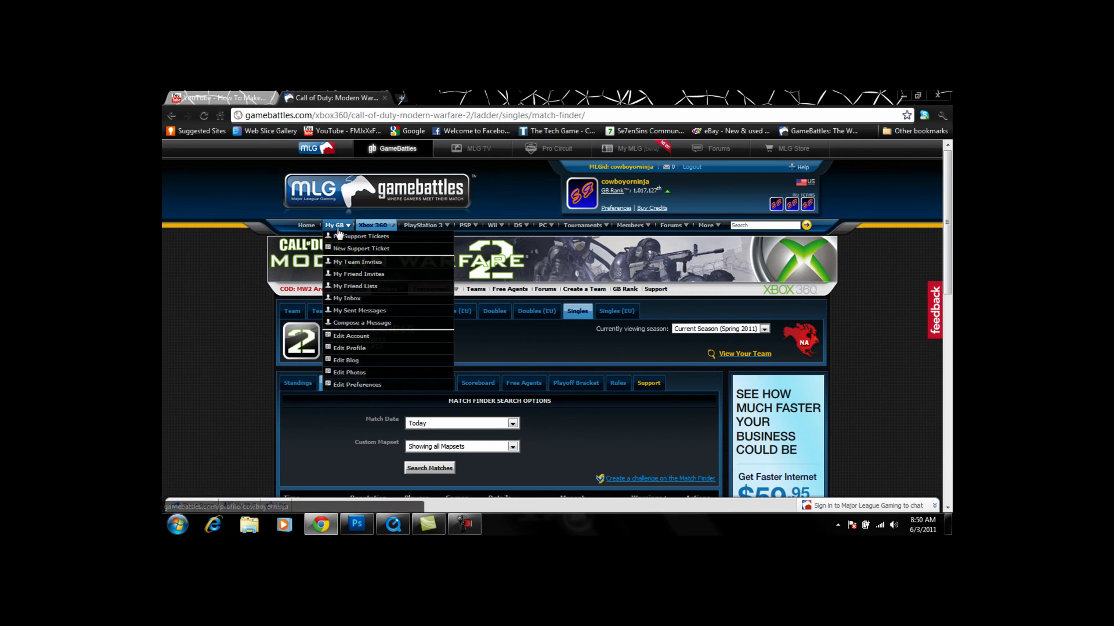
click(339, 231)
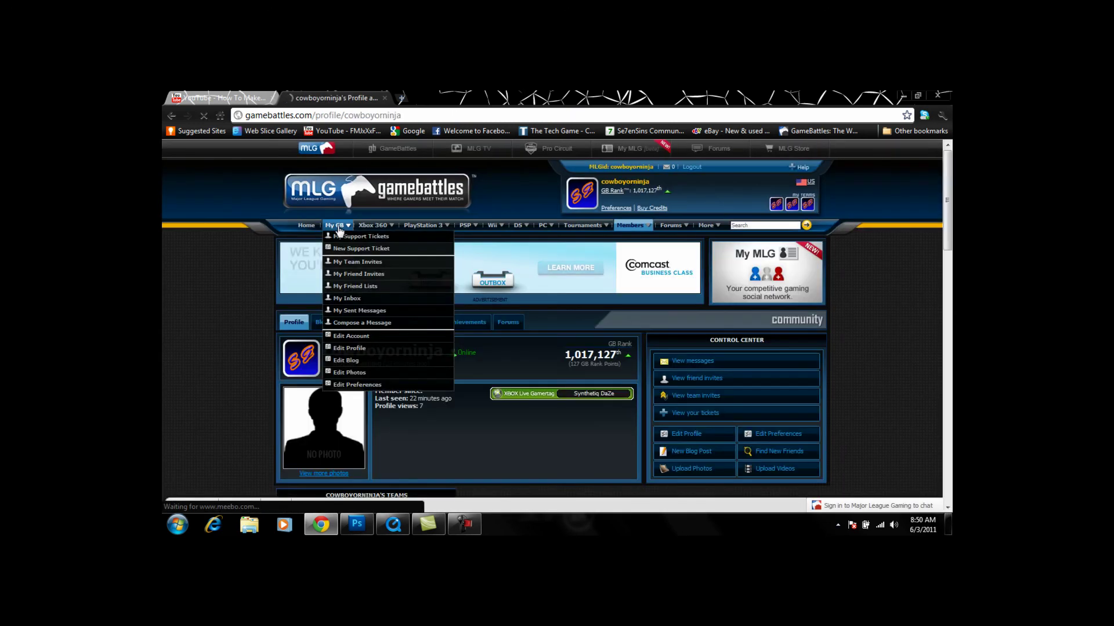
scroll(443, 402, down, 1)
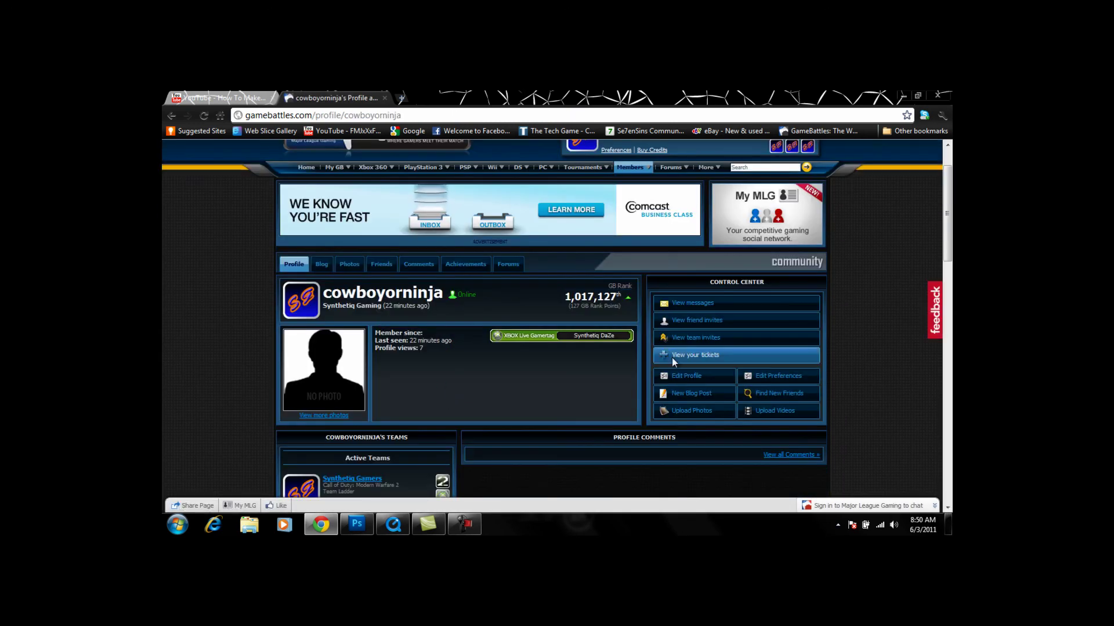
Step: Upload GB Avatar.png as the new avatar on Edit Profile and update the profile
click(687, 379)
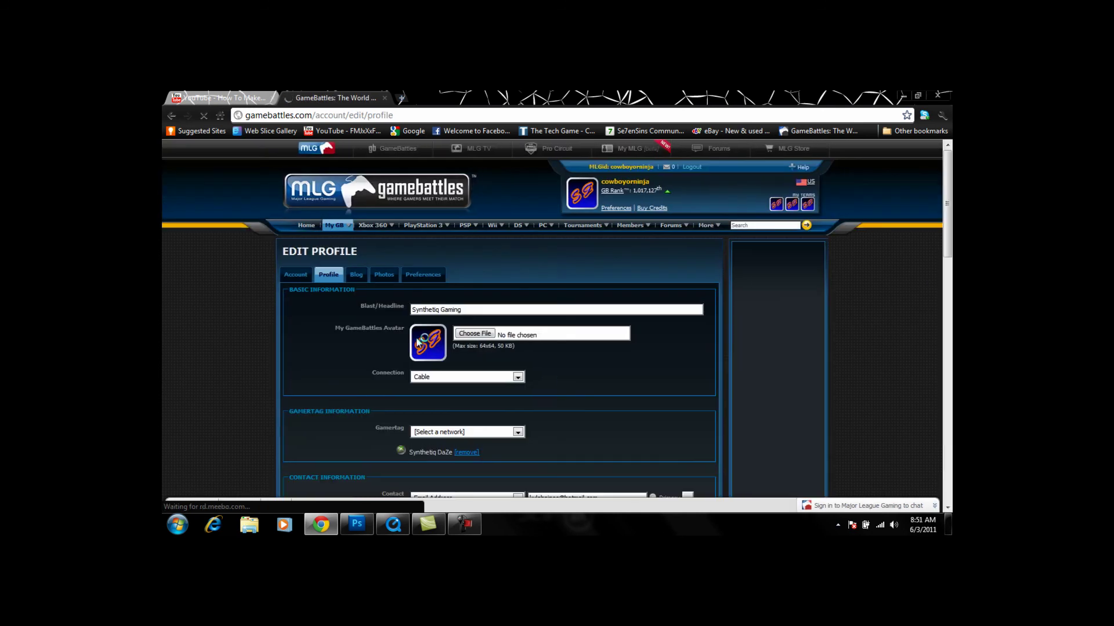
scroll(360, 267, down, 1)
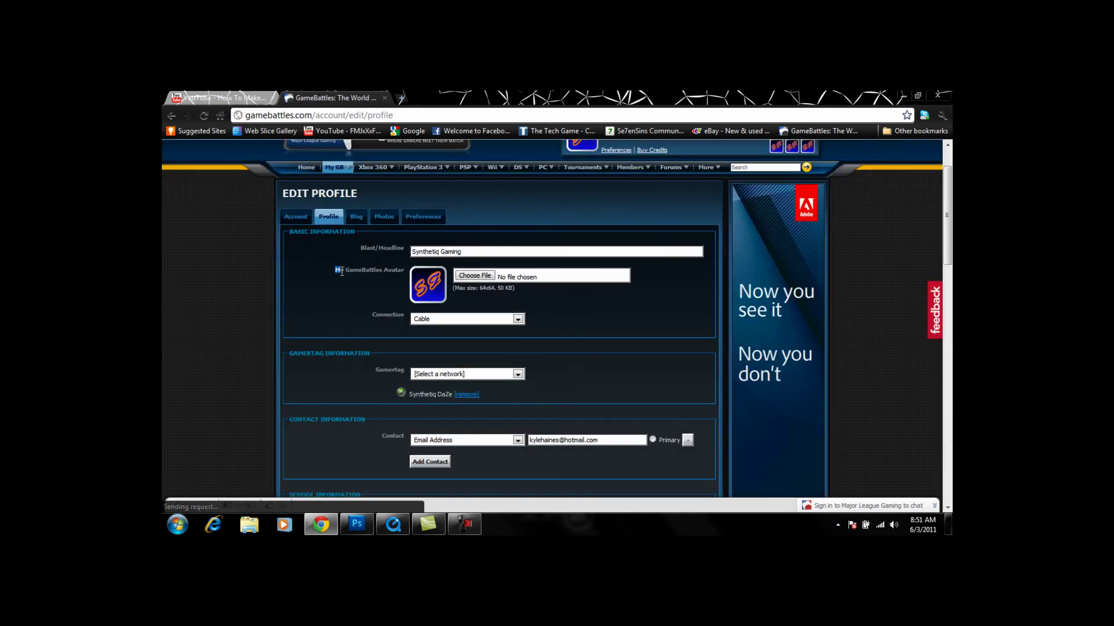
drag(336, 270, 394, 273)
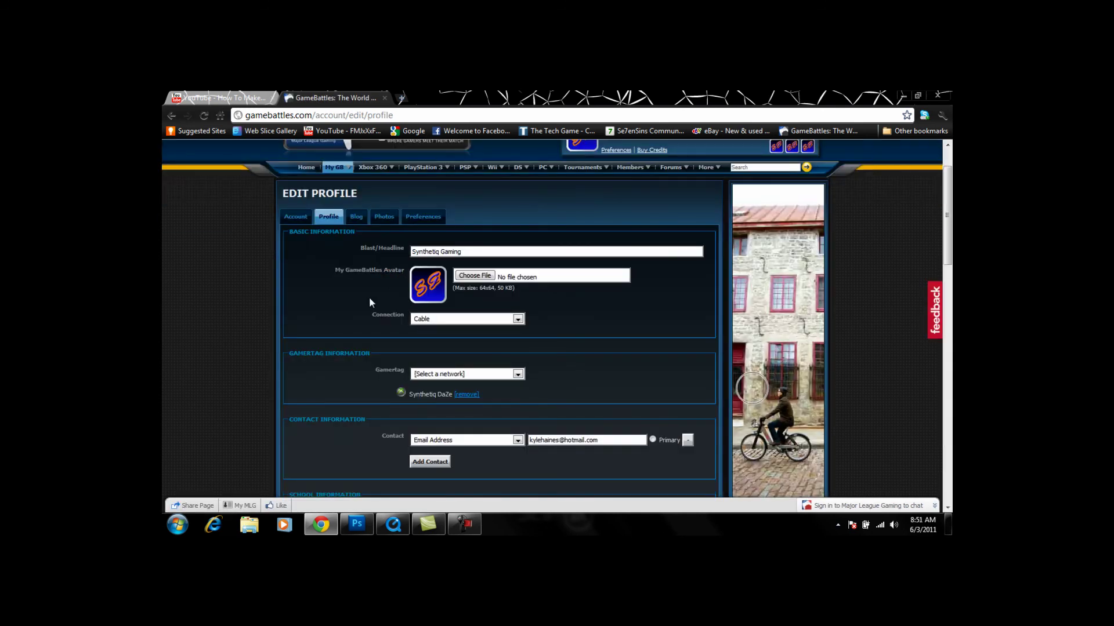
click(488, 277)
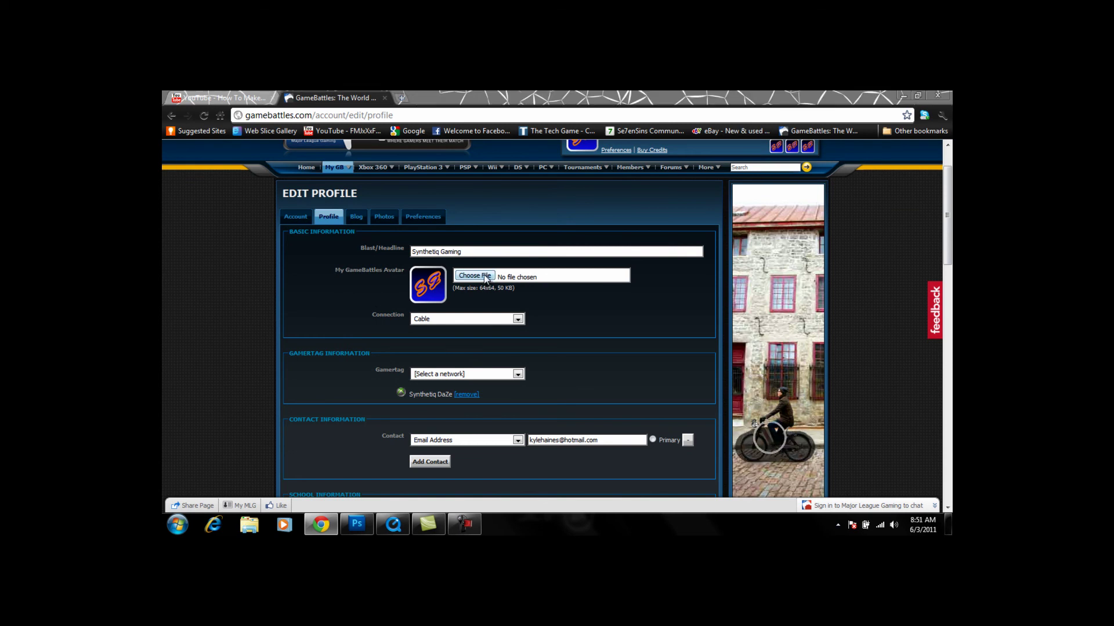
drag(547, 170, 547, 259)
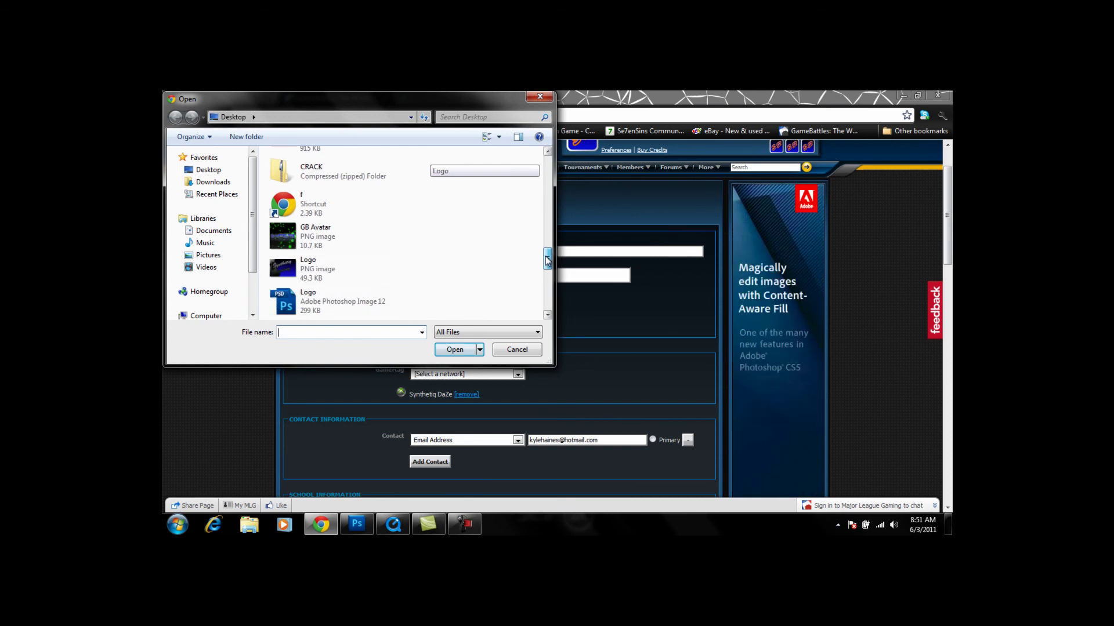
double_click(332, 235)
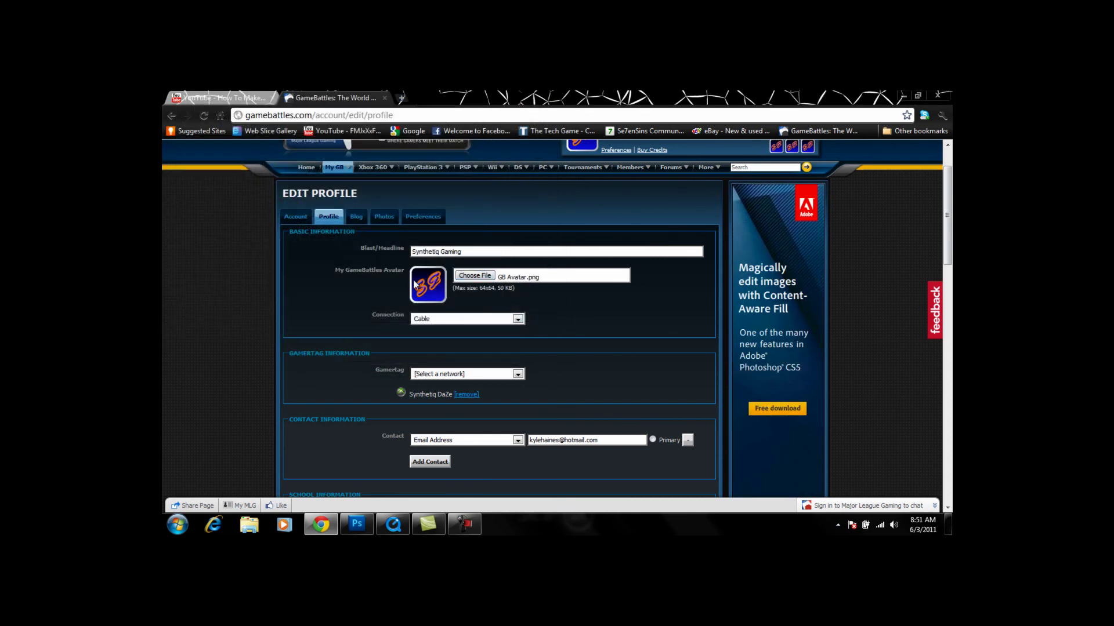
scroll(594, 462, down, 5)
scroll(596, 460, down, 5)
scroll(627, 460, down, 5)
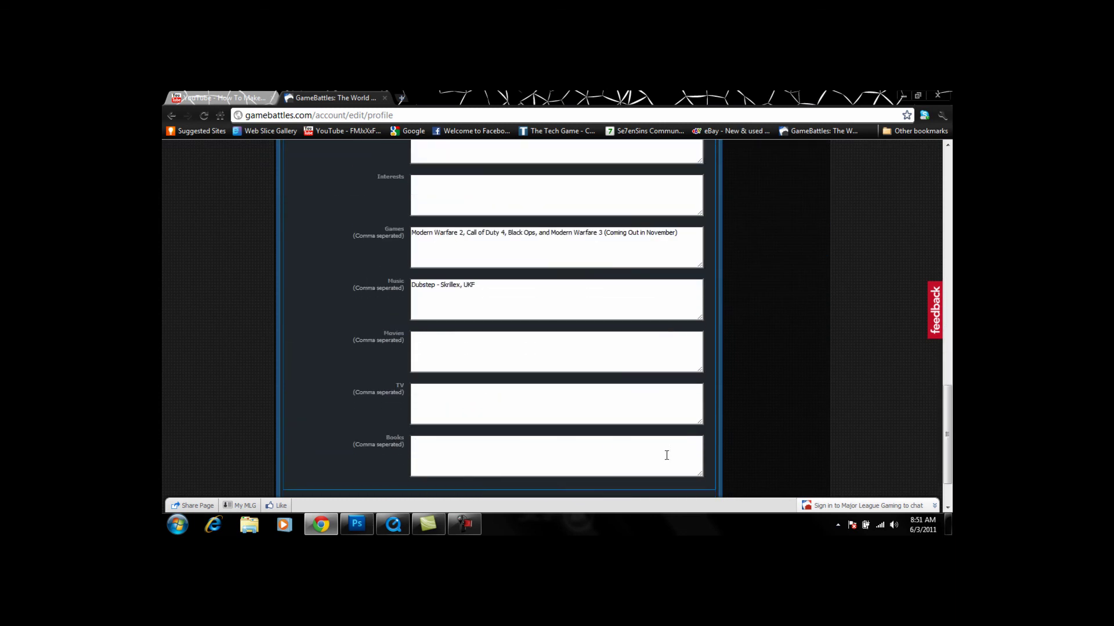
scroll(678, 456, down, 3)
click(693, 451)
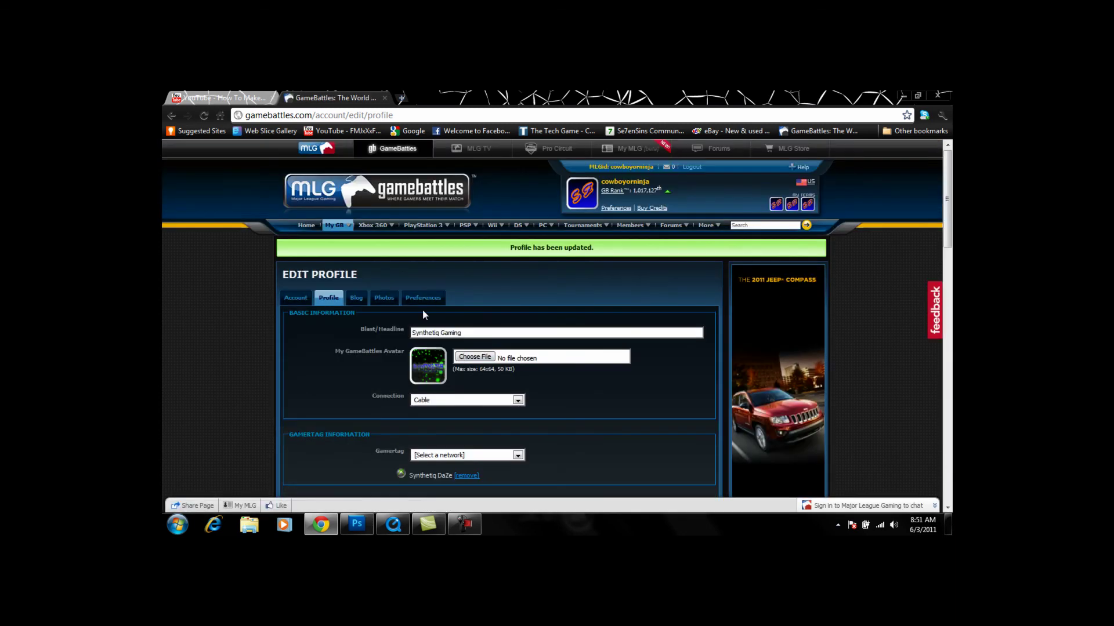
click(346, 228)
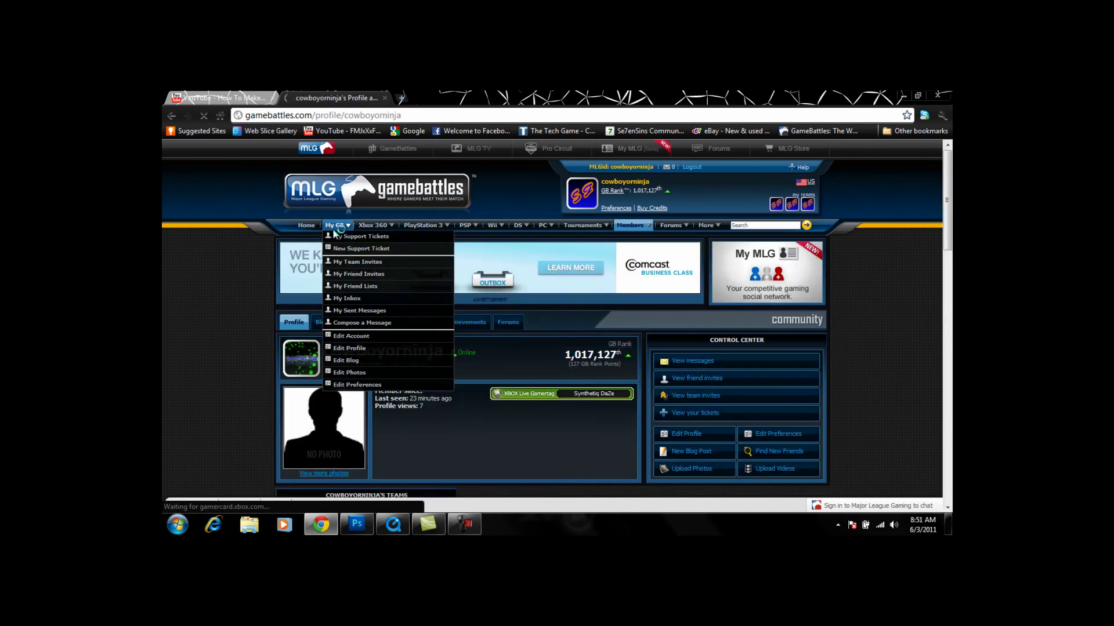